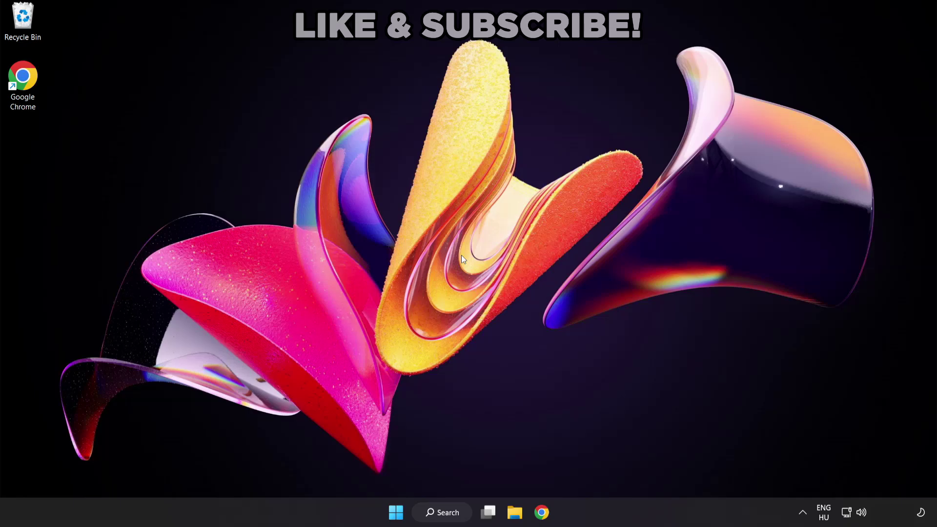
# Search Windows for 'device manager'.
pyautogui.click(452, 517)
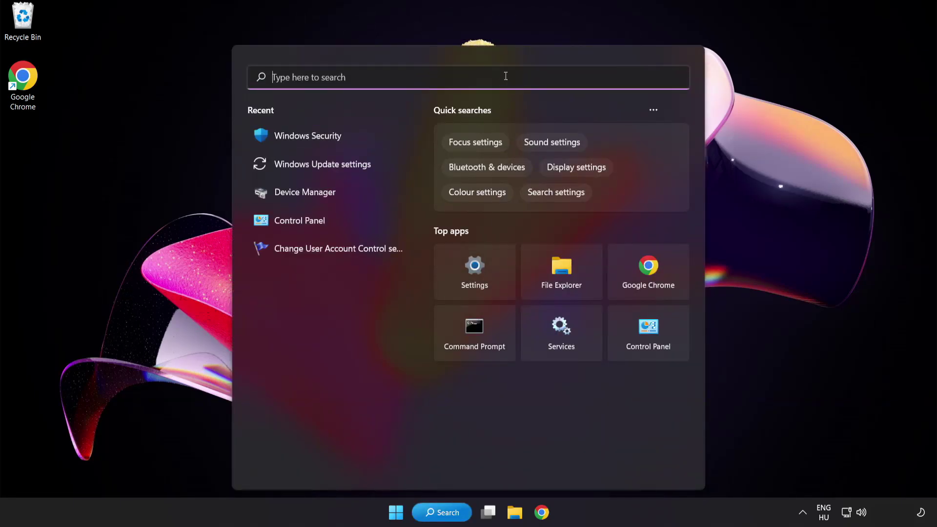
pyautogui.write('device manag')
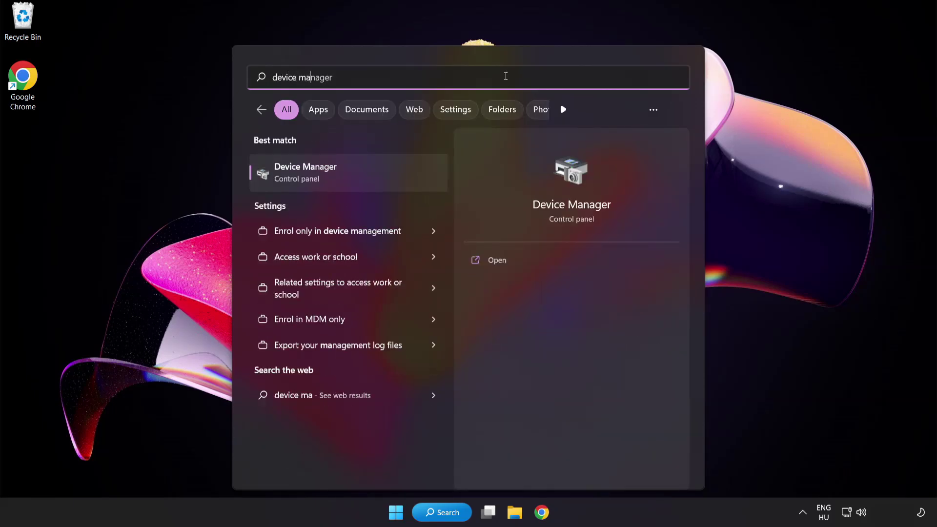
pyautogui.write('er')
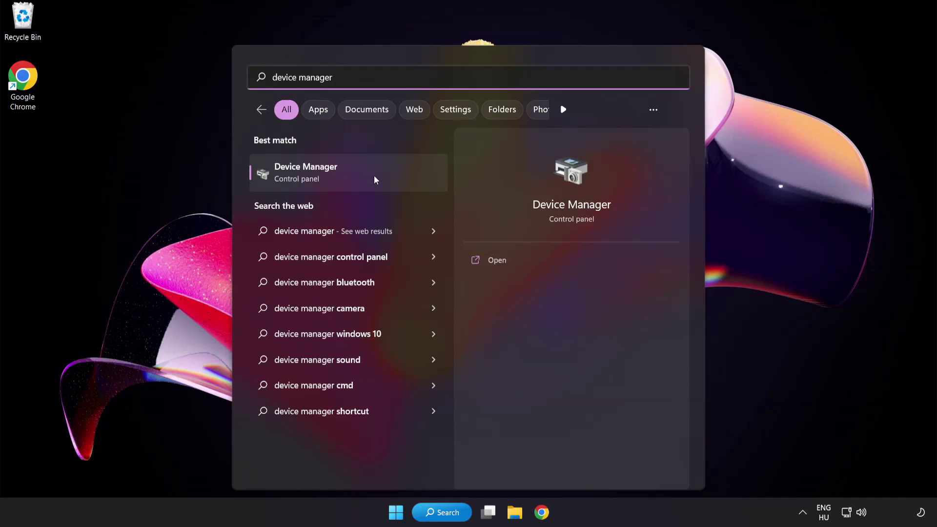
# Open Device Manager and expand Display adapters to select the VMware SVGA 3D adapter.
pyautogui.click(373, 176)
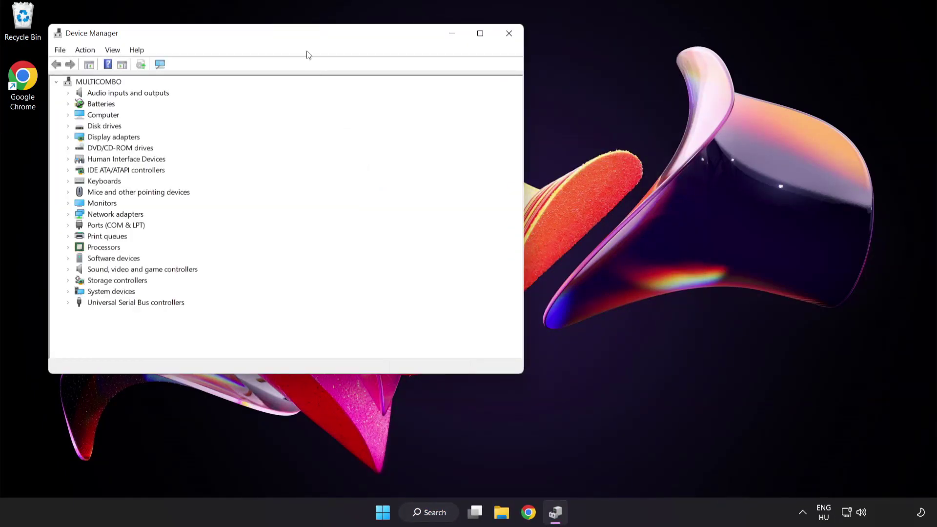
pyautogui.moveTo(302, 36); pyautogui.dragTo(458, 97)
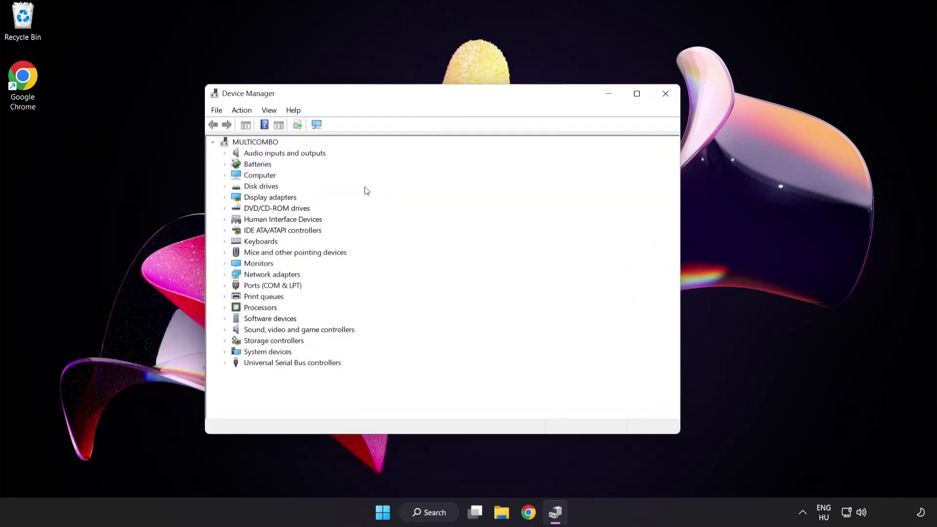
pyautogui.click(289, 198)
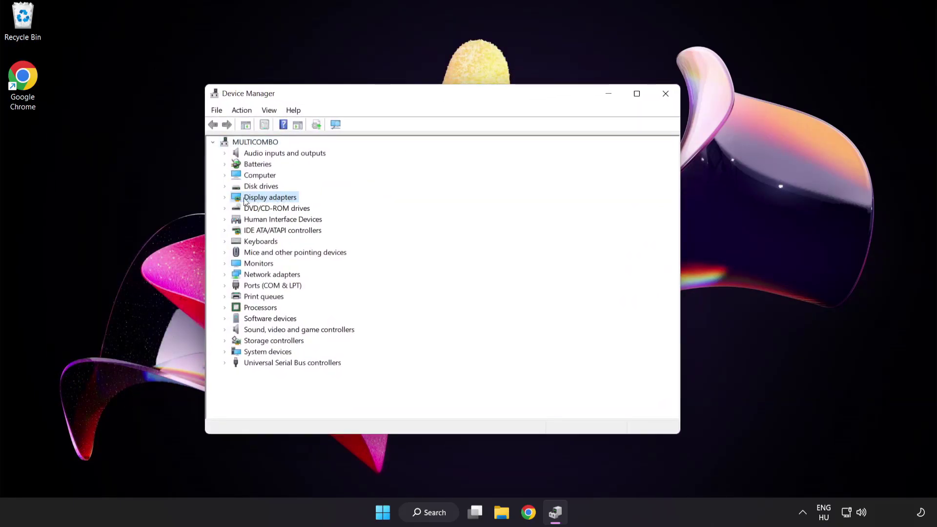
pyautogui.click(225, 198)
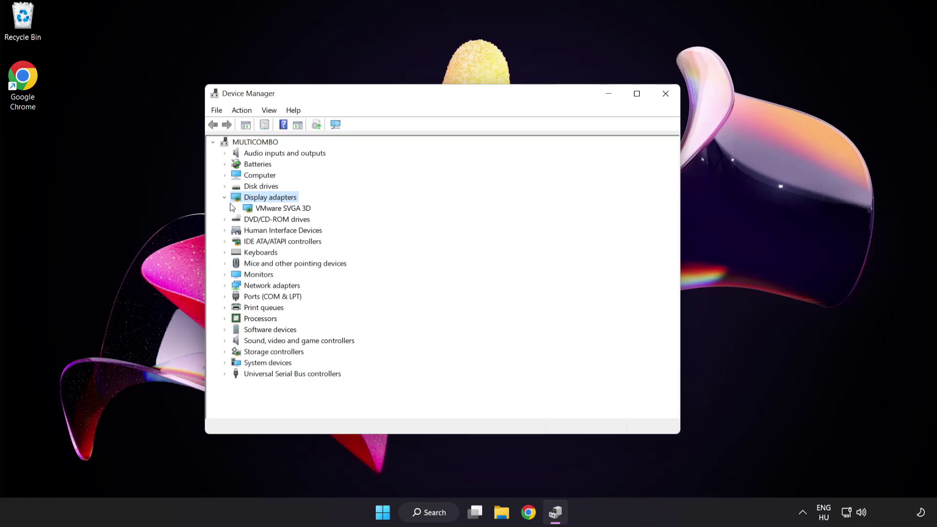
pyautogui.click(247, 211)
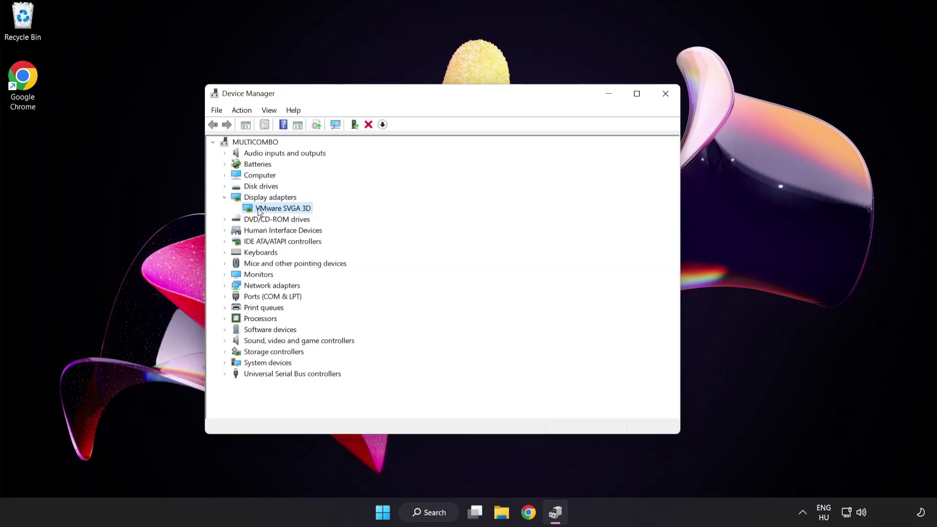
# Search automatically for a VMware SVGA 3D driver update; the best driver is already installed.
pyautogui.rightClick(275, 211)
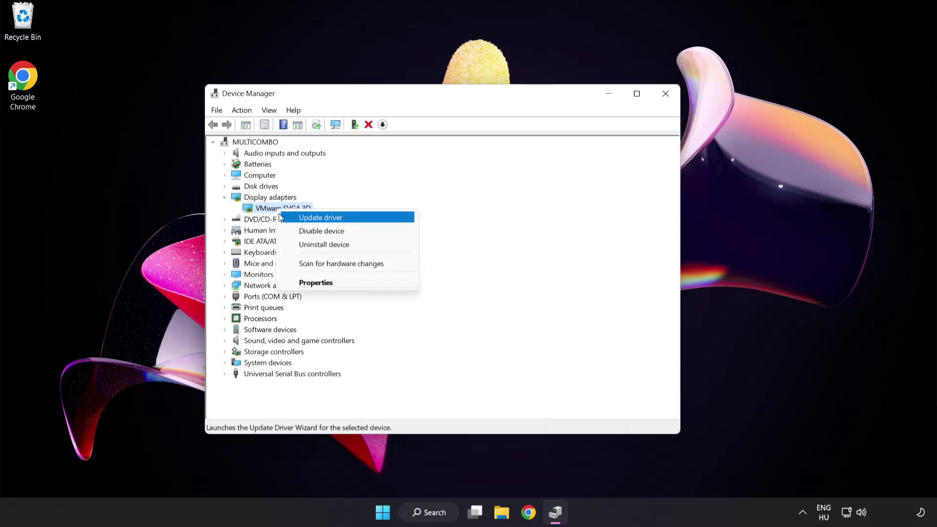
pyautogui.click(364, 218)
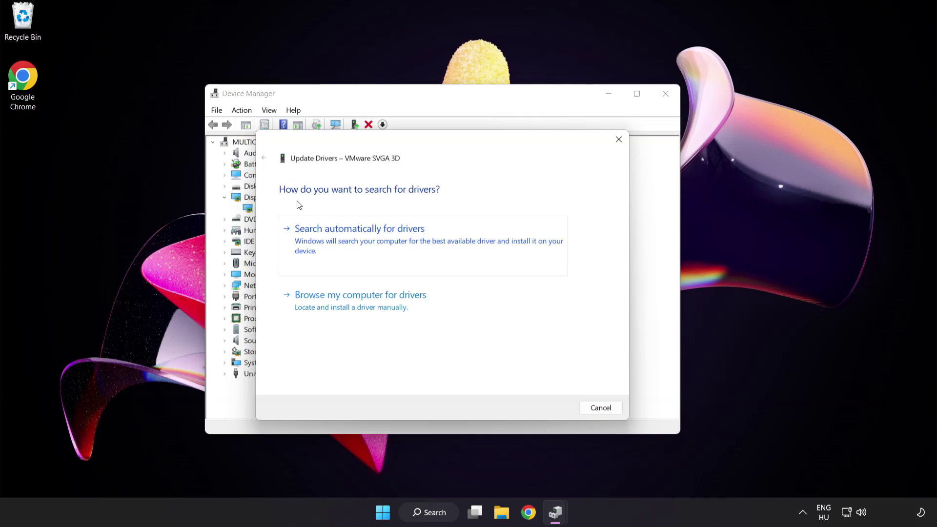
pyautogui.click(409, 242)
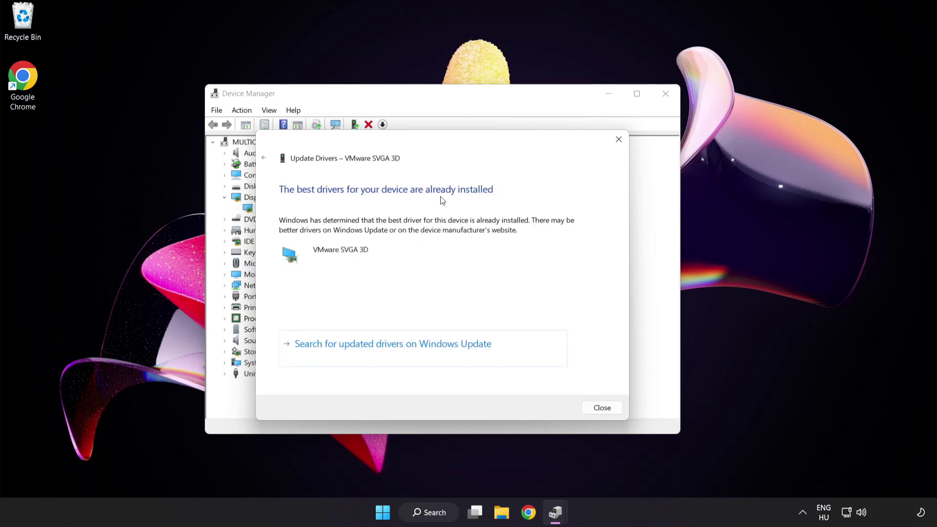
pyautogui.click(599, 409)
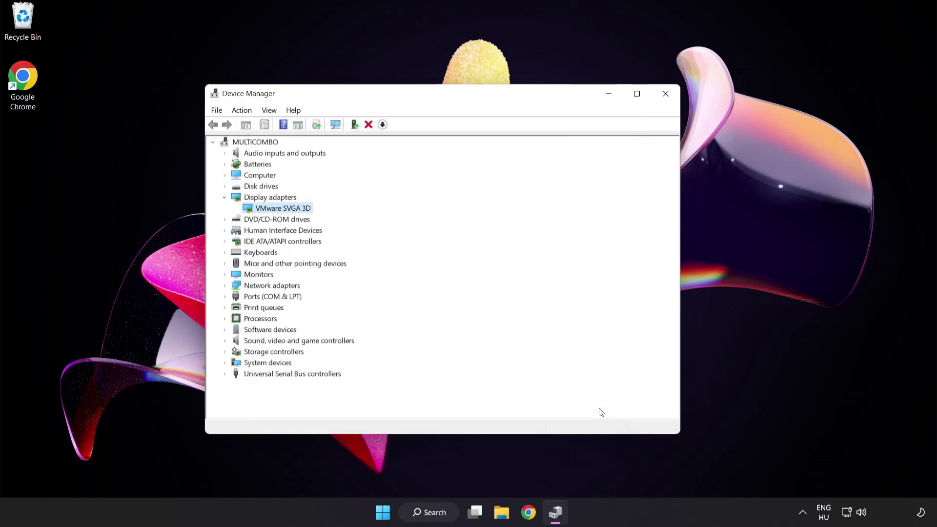
# Close Device Manager and search Windows for 'update'.
pyautogui.click(665, 95)
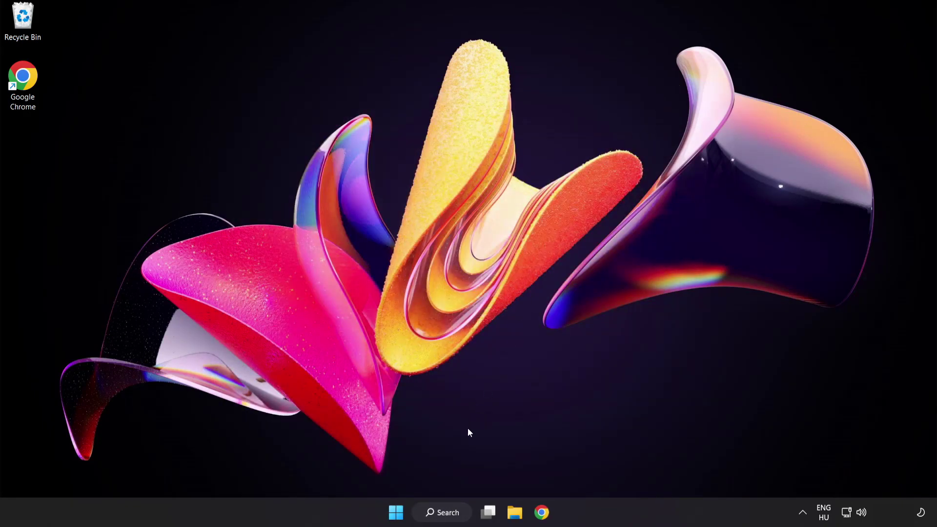
pyautogui.click(453, 517)
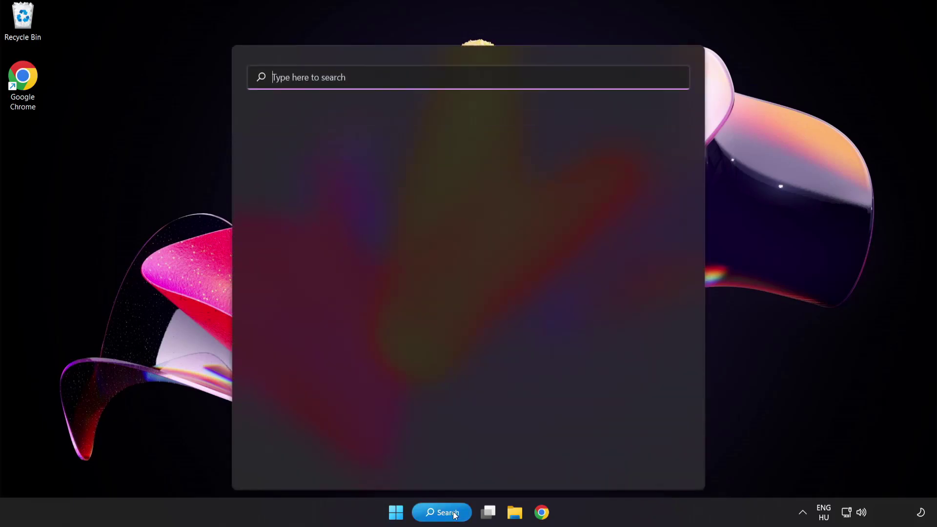
pyautogui.write('update')
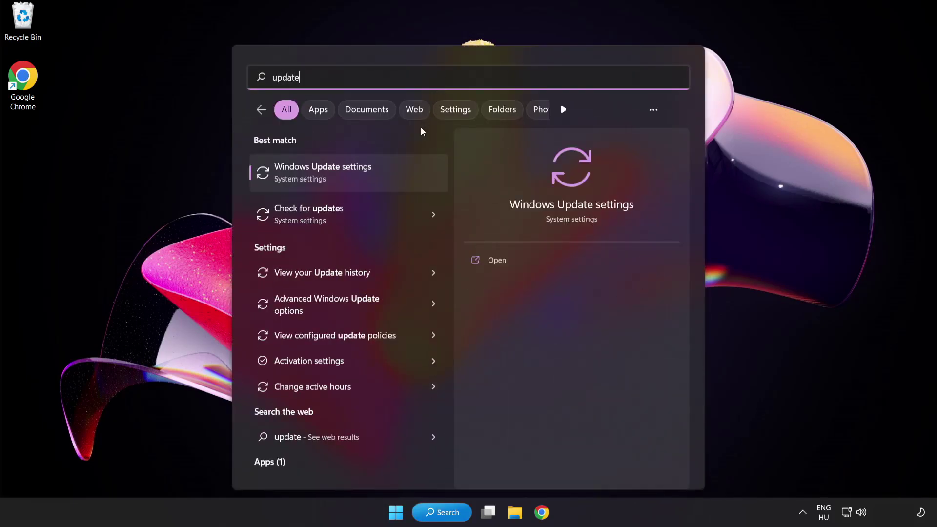
# Run a Windows Update check, confirm the PC is up to date, and close Settings.
pyautogui.click(358, 179)
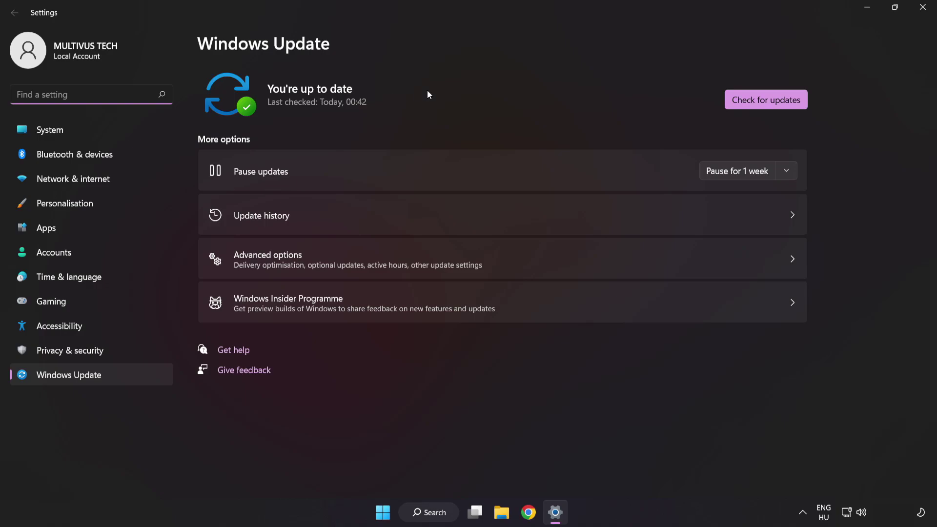
pyautogui.click(762, 104)
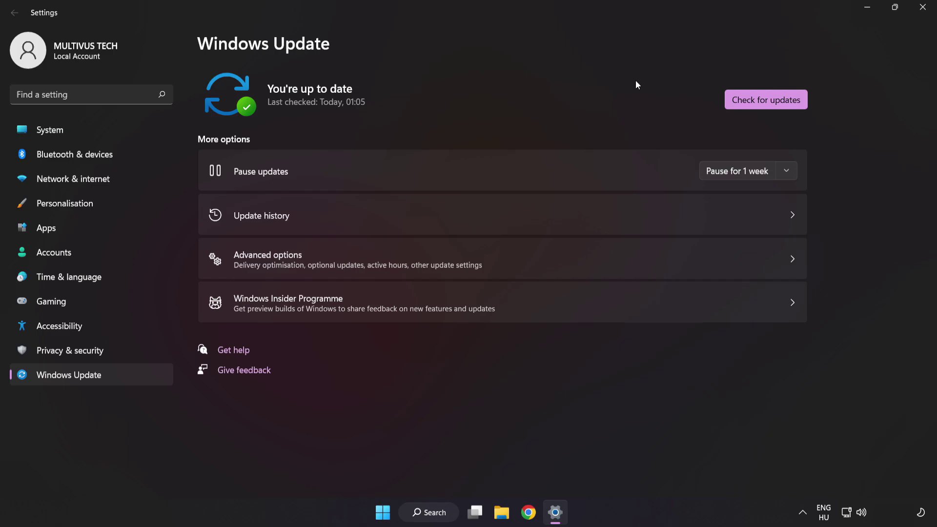
pyautogui.click(922, 8)
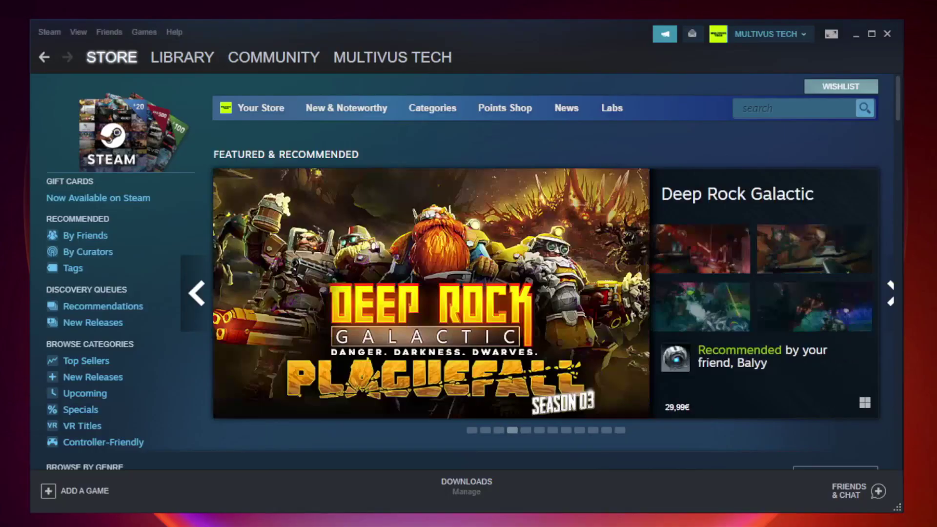
# Go to the Steam Library and bring up the context menu for YOUR NOT WORKING GAME.
pyautogui.moveTo(156, 61)
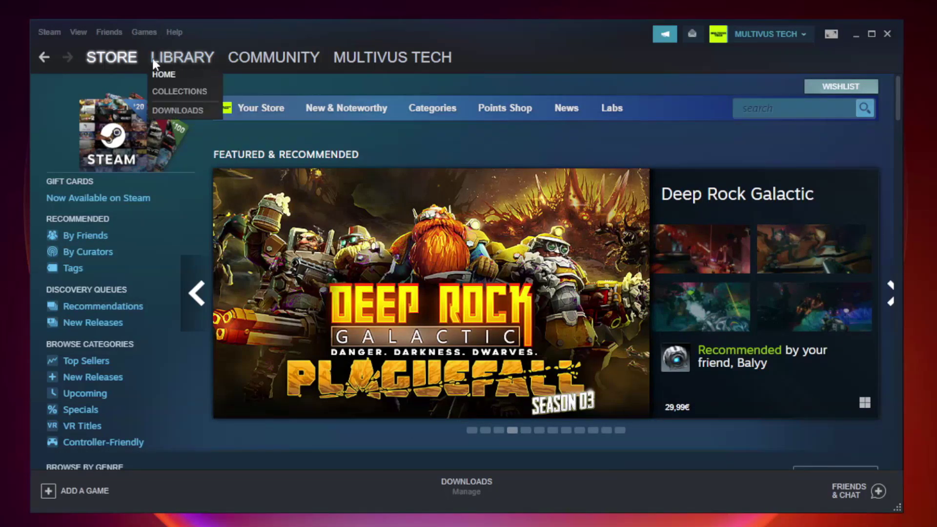
pyautogui.click(190, 62)
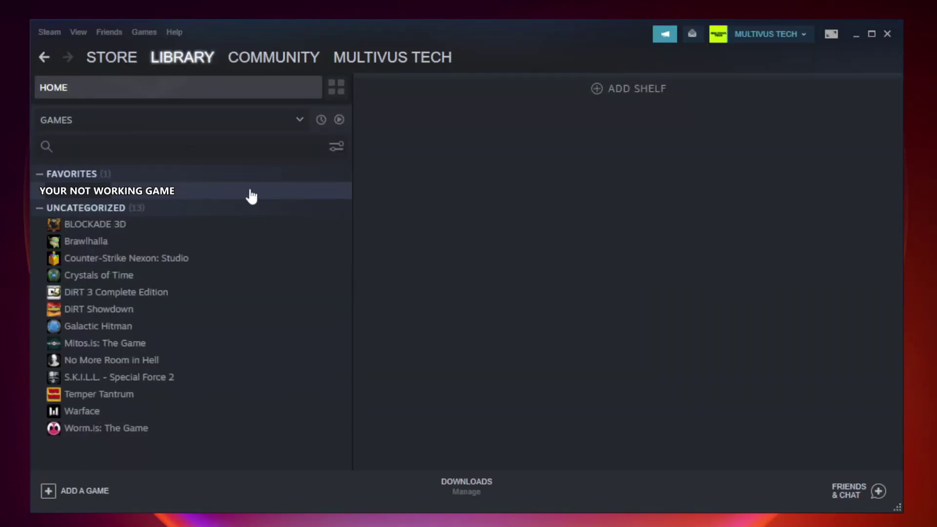
pyautogui.rightClick(204, 195)
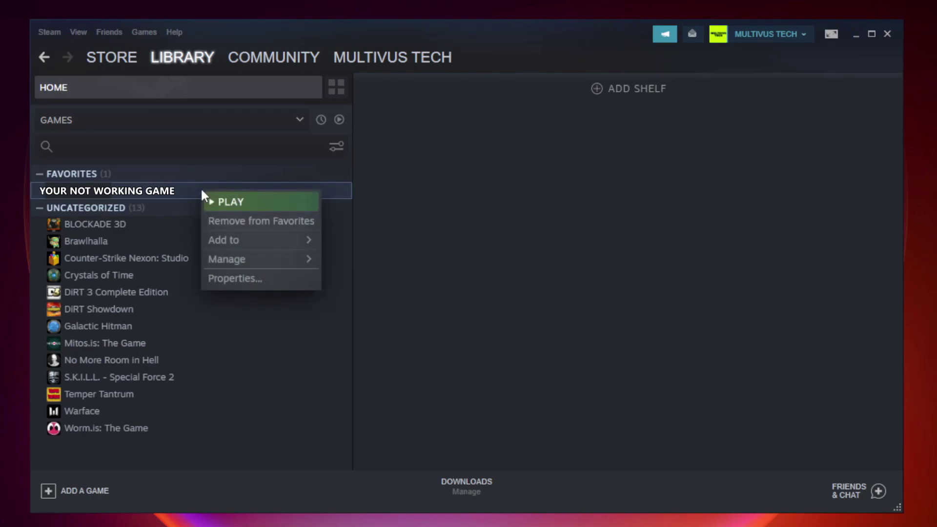
# Verify the game files via Properties > Local Files, validating all 9192 files.
pyautogui.click(258, 282)
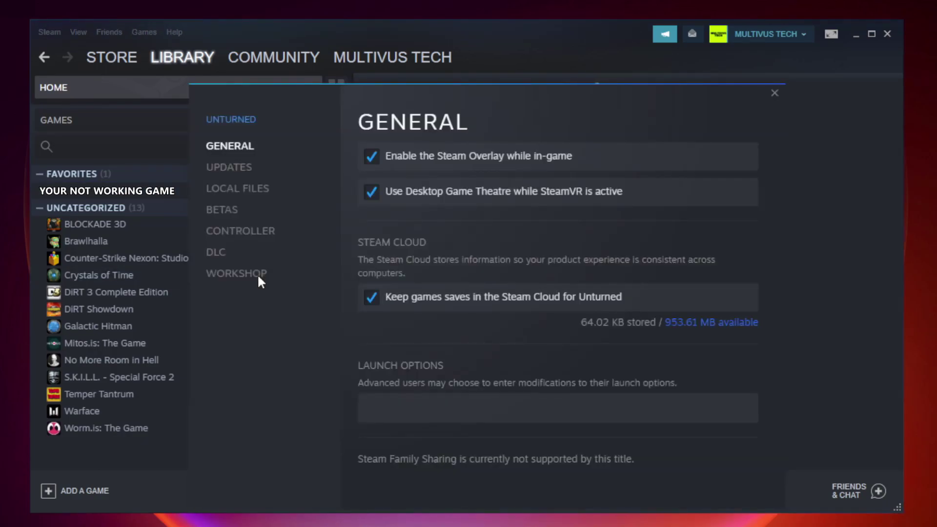
pyautogui.click(250, 197)
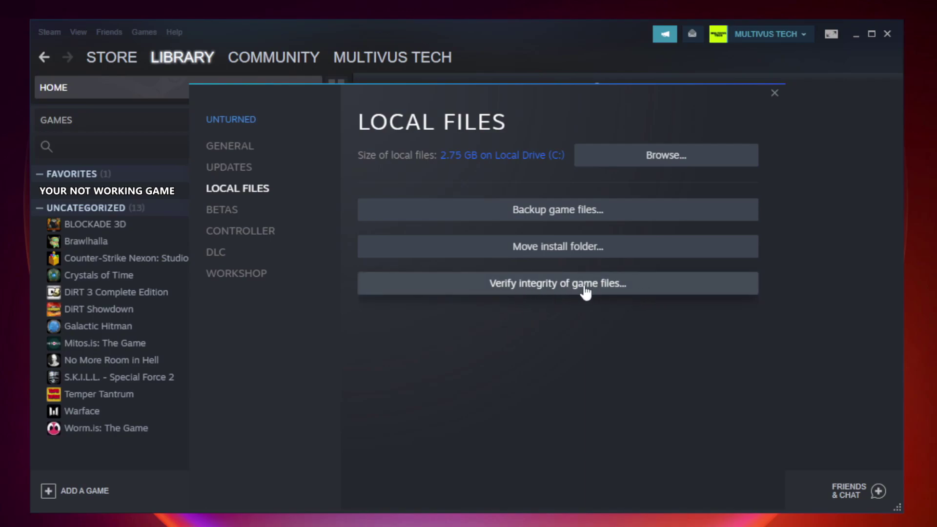
pyautogui.click(567, 293)
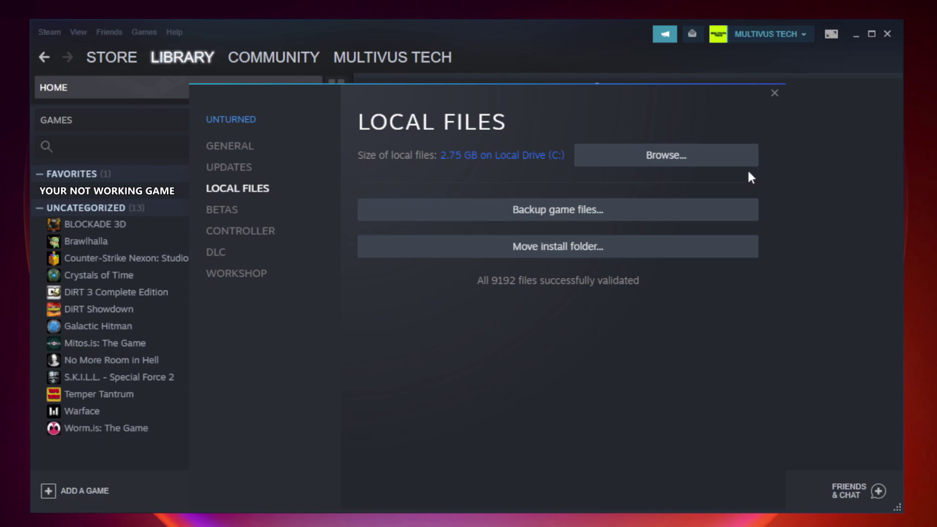
# Browse the game's local install folder and open the YOUR NOT WORKING GAME shortcut's Properties.
pyautogui.click(669, 168)
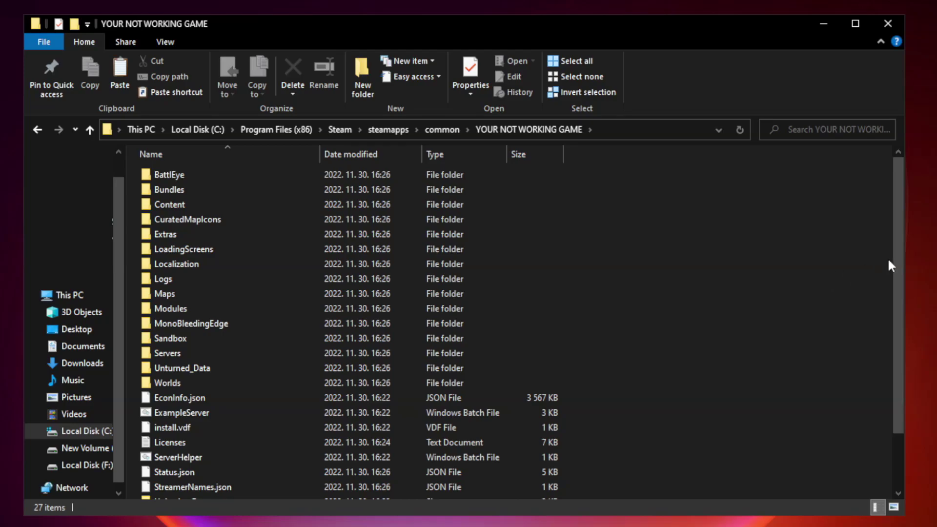
pyautogui.moveTo(899, 255); pyautogui.dragTo(900, 336)
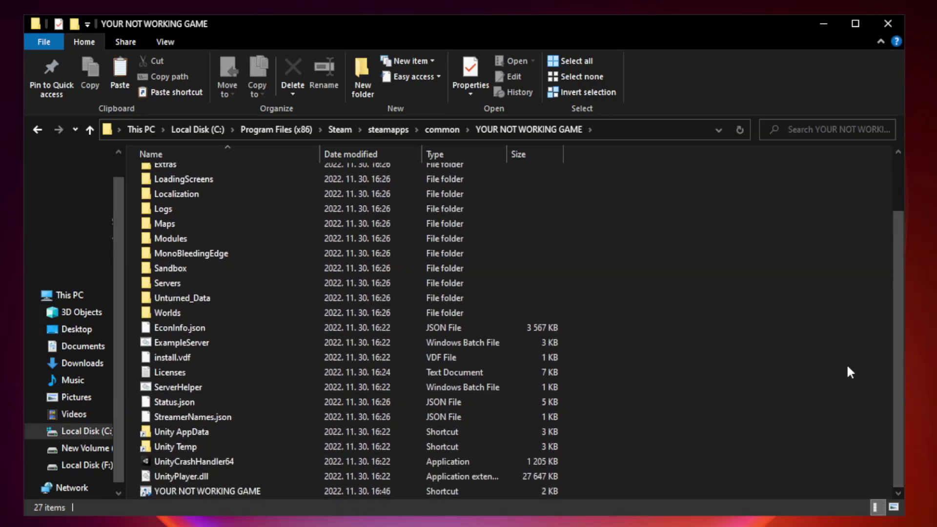
pyautogui.click(372, 490)
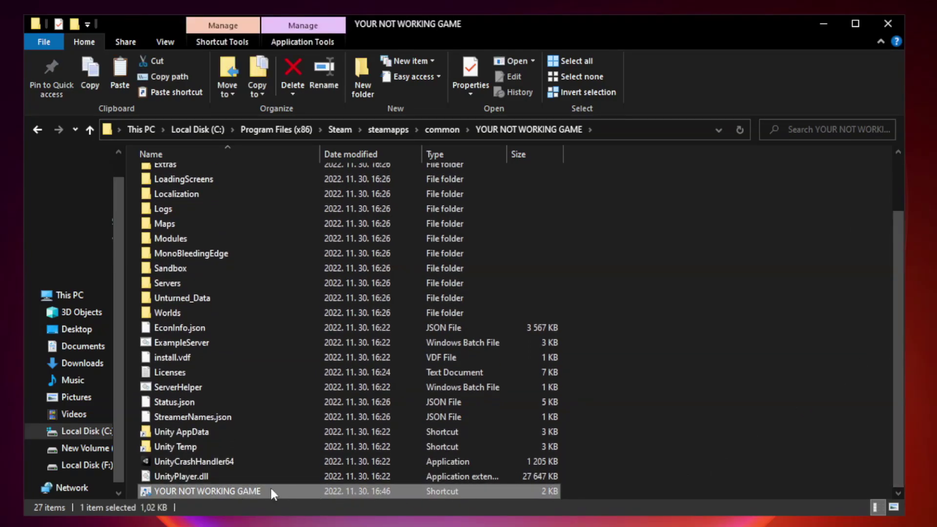
pyautogui.rightClick(317, 488)
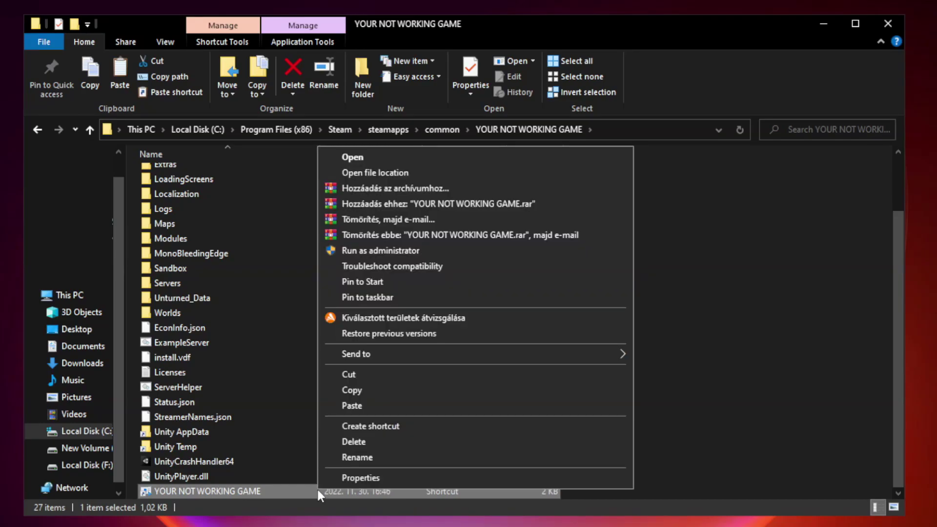
pyautogui.click(472, 479)
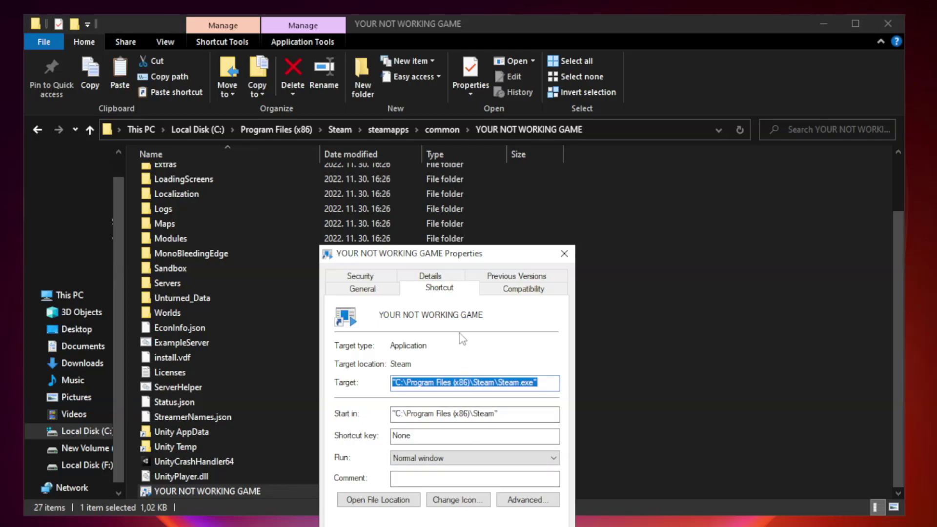
pyautogui.moveTo(464, 259); pyautogui.dragTo(464, 106)
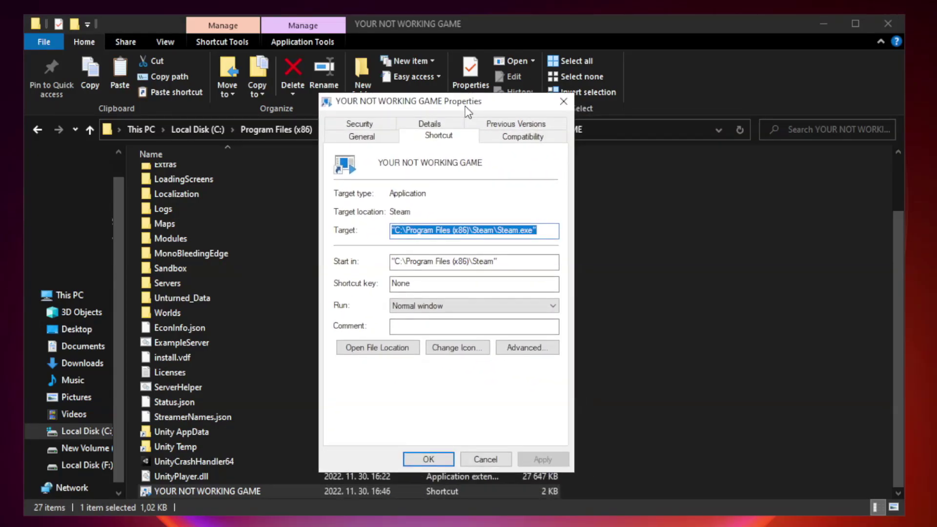
# Apply Windows 8 compatibility mode, disabled fullscreen optimizations and run-as-administrator to the shortcut.
pyautogui.click(521, 142)
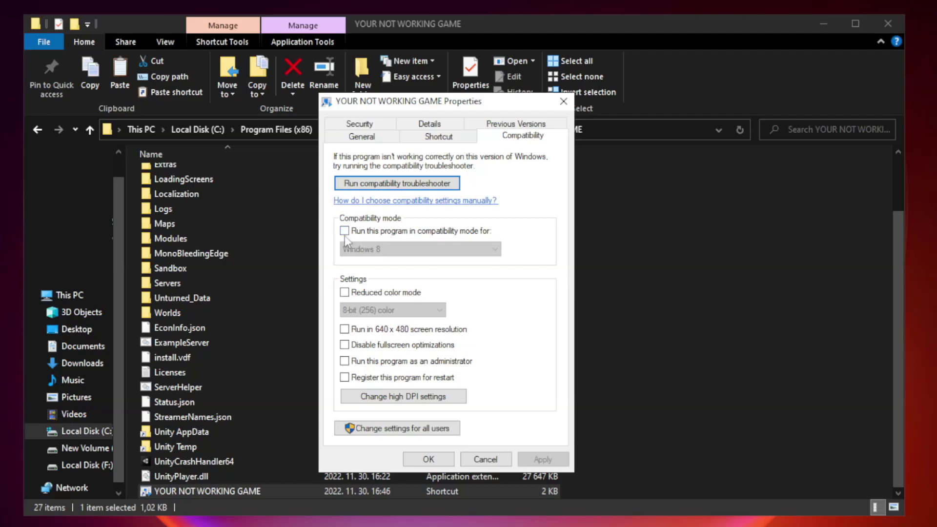
pyautogui.click(374, 234)
pyautogui.click(422, 249)
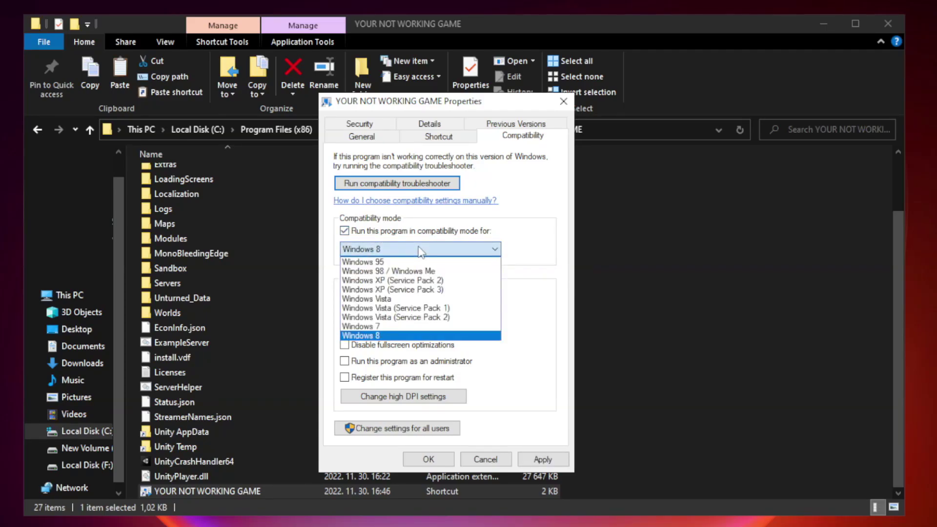
pyautogui.click(396, 336)
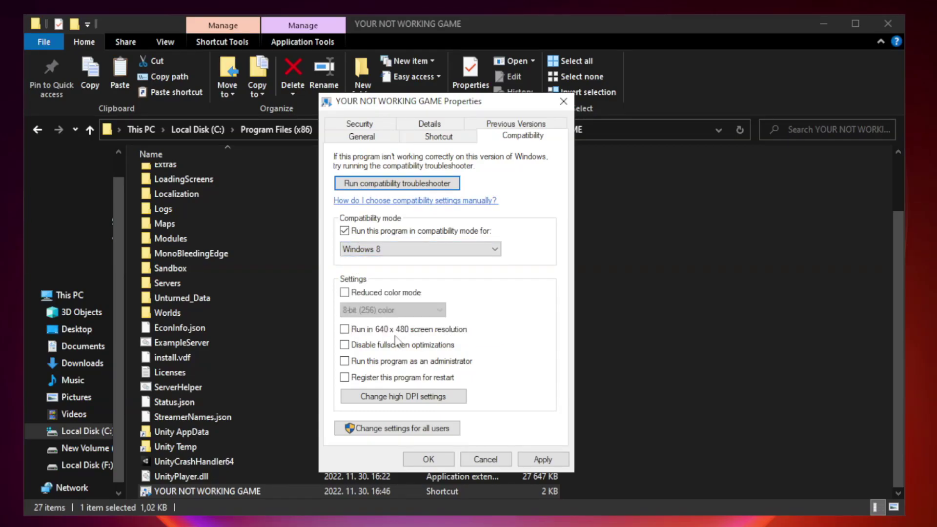
pyautogui.click(367, 348)
pyautogui.click(369, 367)
pyautogui.click(542, 459)
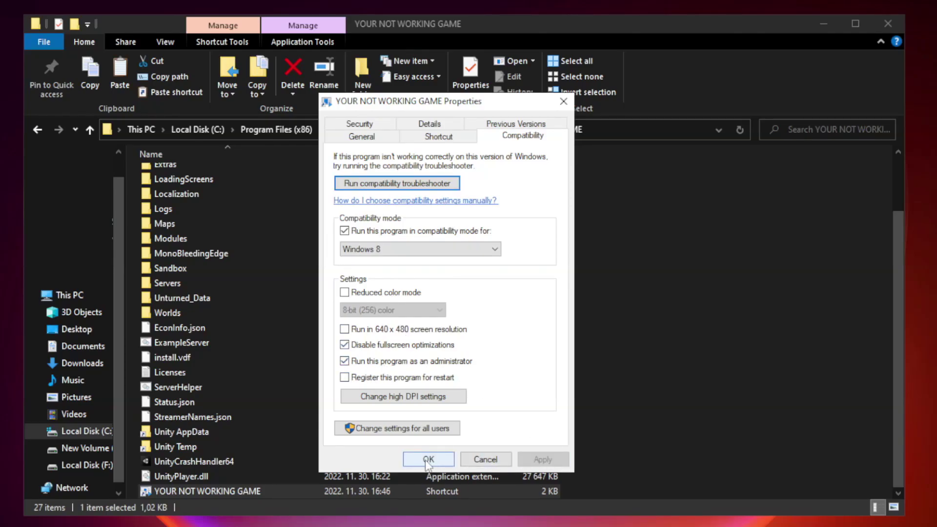
# Confirm the shortcut properties with OK and launch Task Manager from the Win+X menu.
pyautogui.click(428, 459)
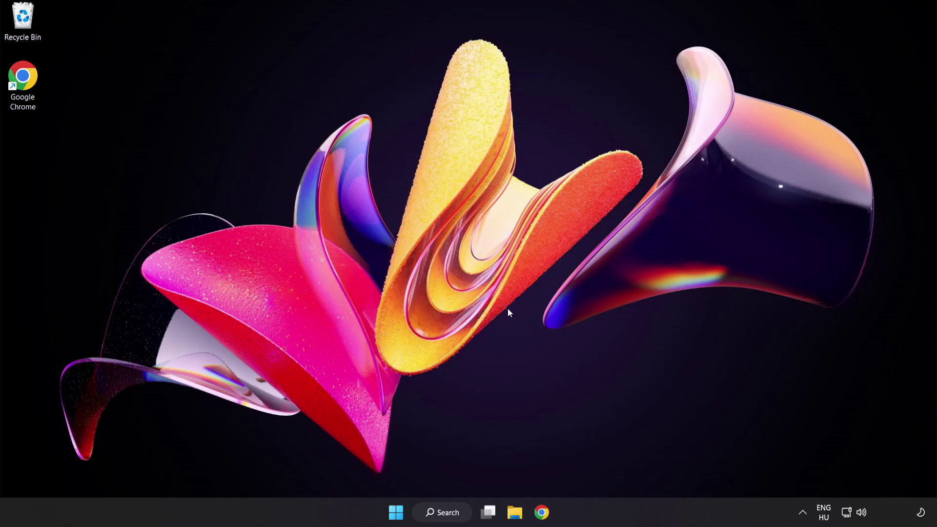
pyautogui.rightClick(396, 513)
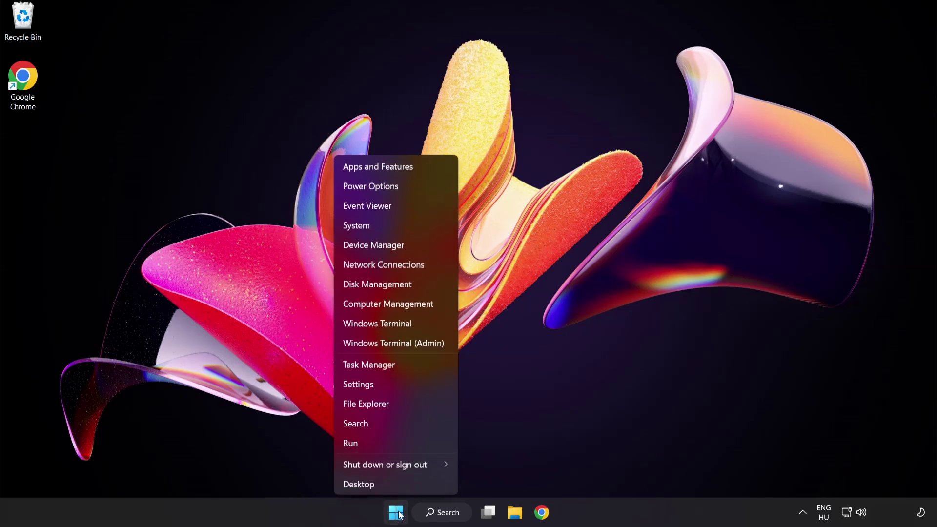
pyautogui.click(405, 364)
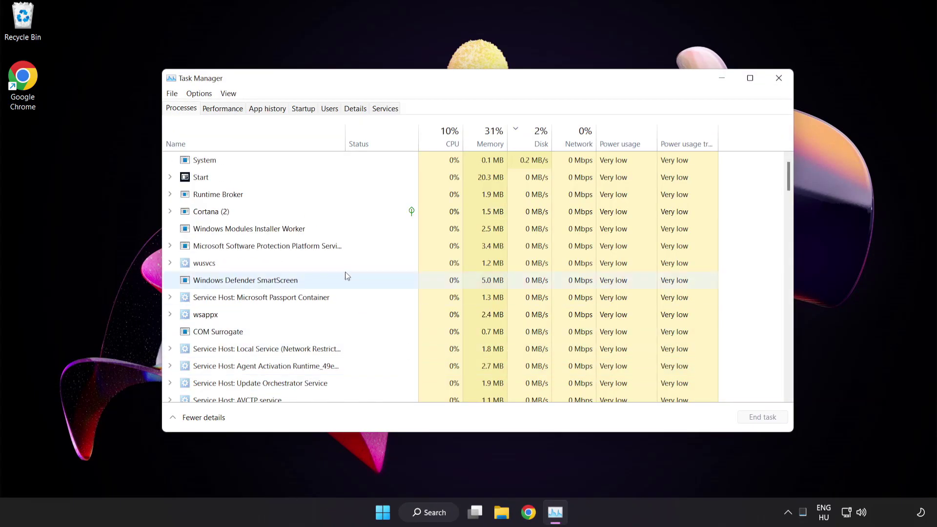
# Disable Cortana, Phone Link, Terminal and Windows Security notification icon in the Startup apps list.
pyautogui.click(309, 110)
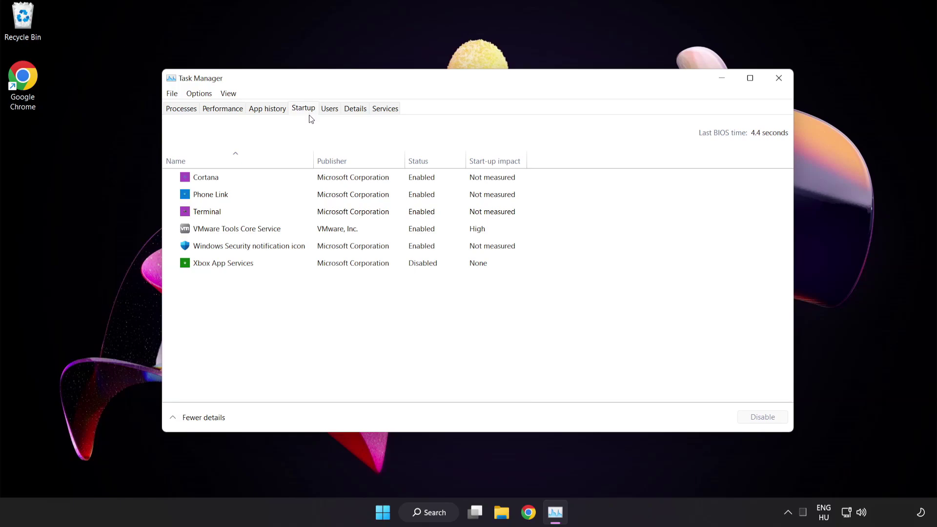
pyautogui.click(310, 181)
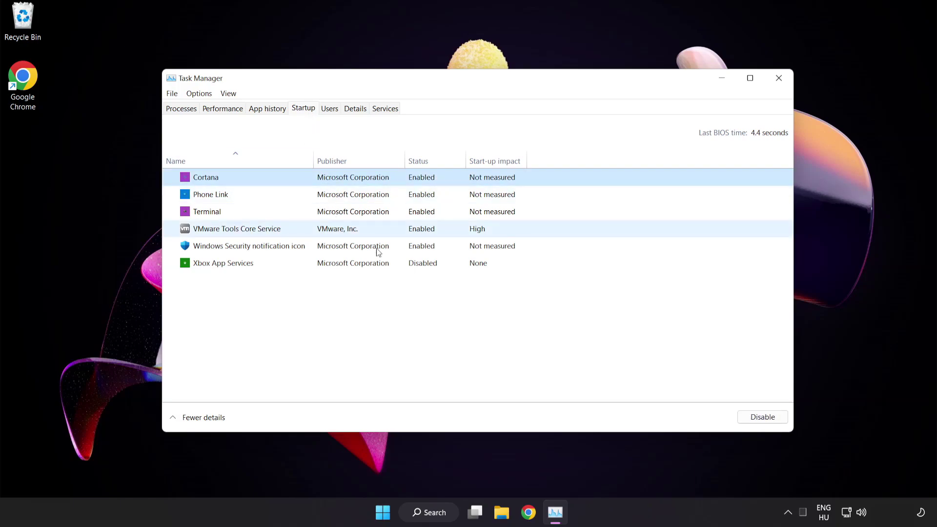
pyautogui.click(763, 417)
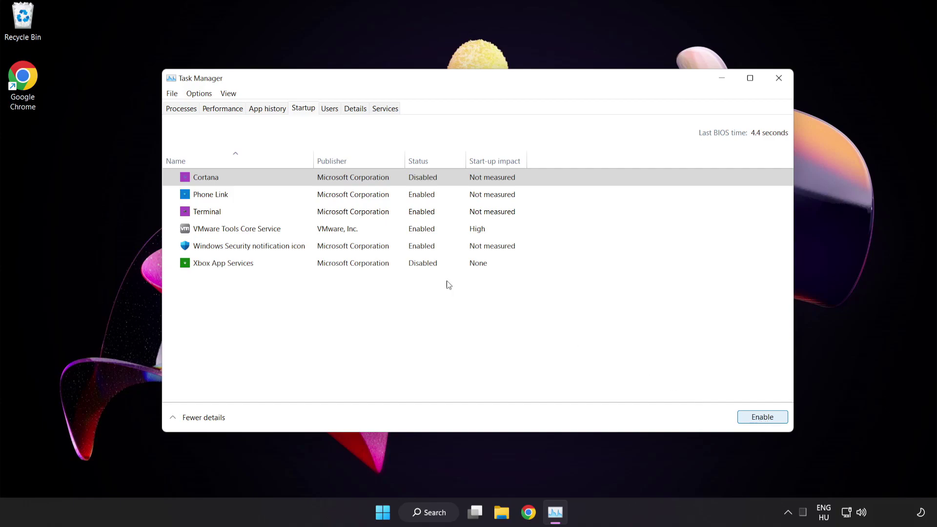
pyautogui.click(289, 193)
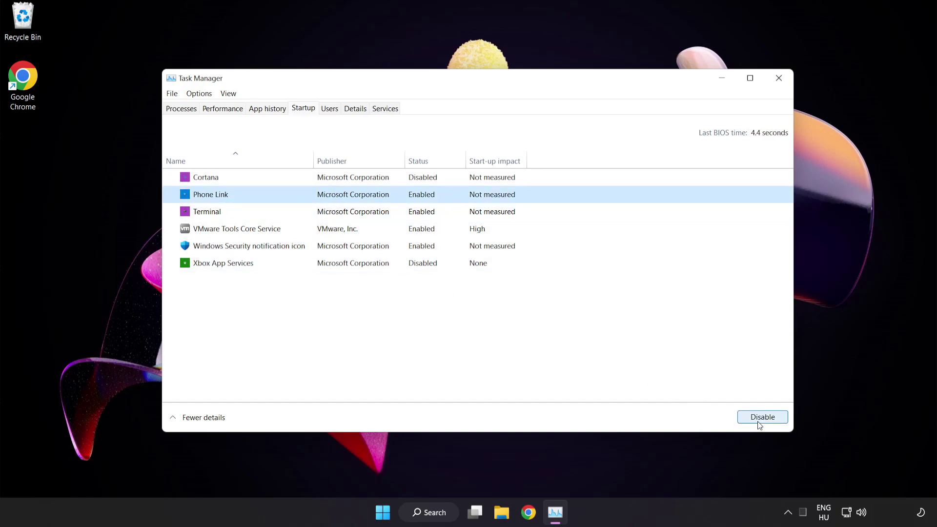
pyautogui.click(759, 419)
pyautogui.click(297, 213)
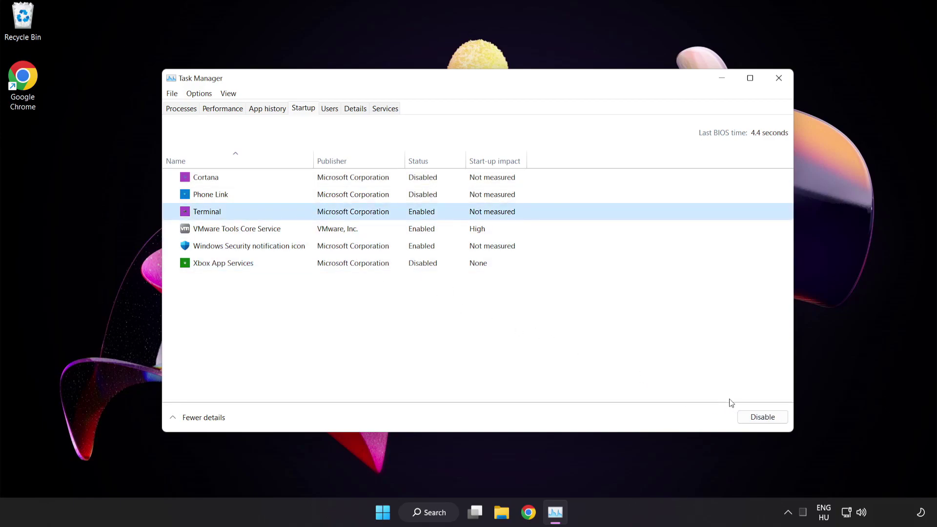
pyautogui.click(761, 417)
pyautogui.click(316, 246)
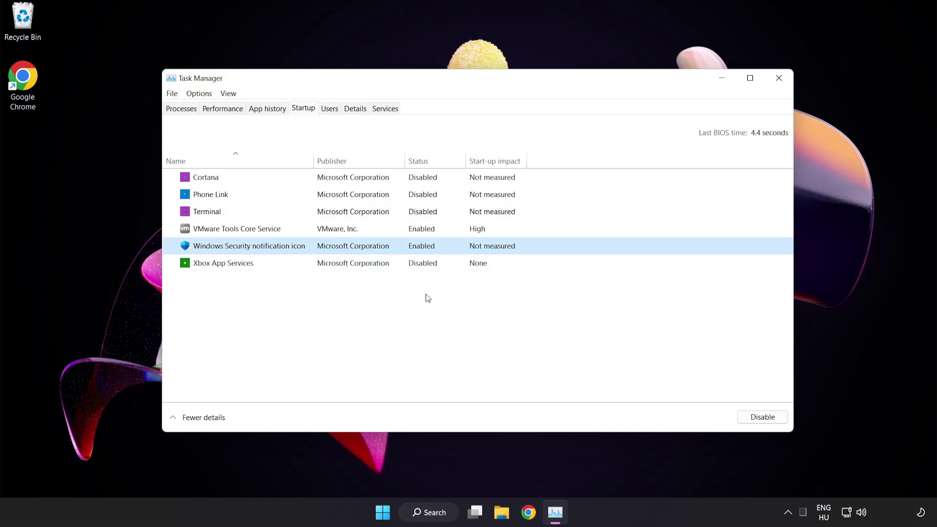
pyautogui.click(755, 418)
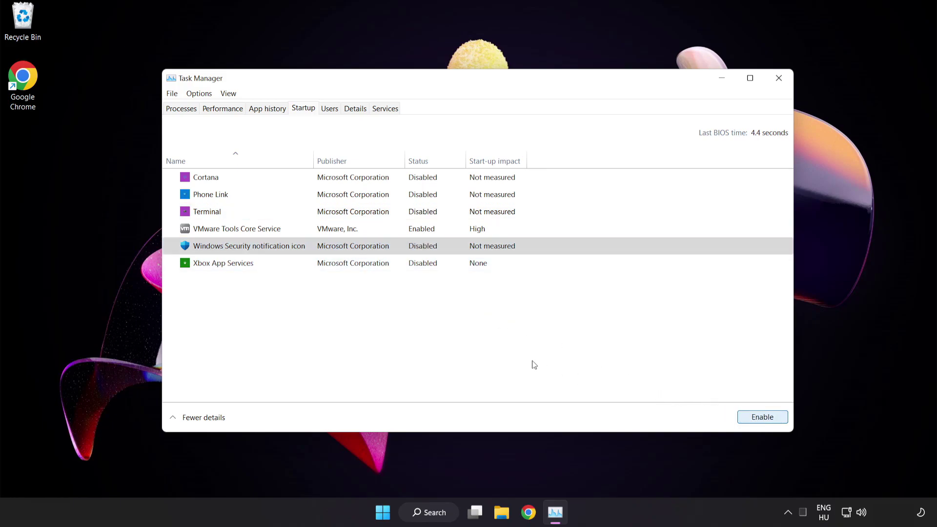
# Close Task Manager and launch Command Prompt as administrator.
pyautogui.click(778, 79)
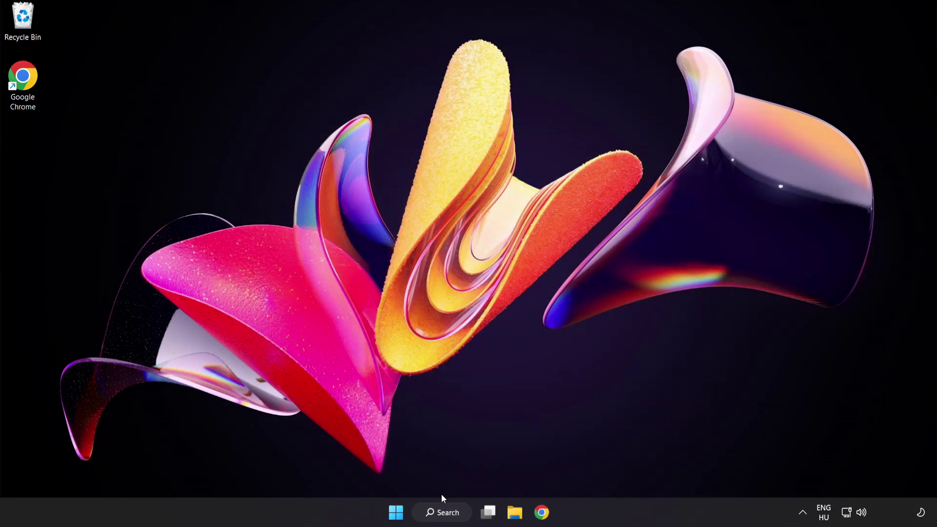
pyautogui.click(443, 514)
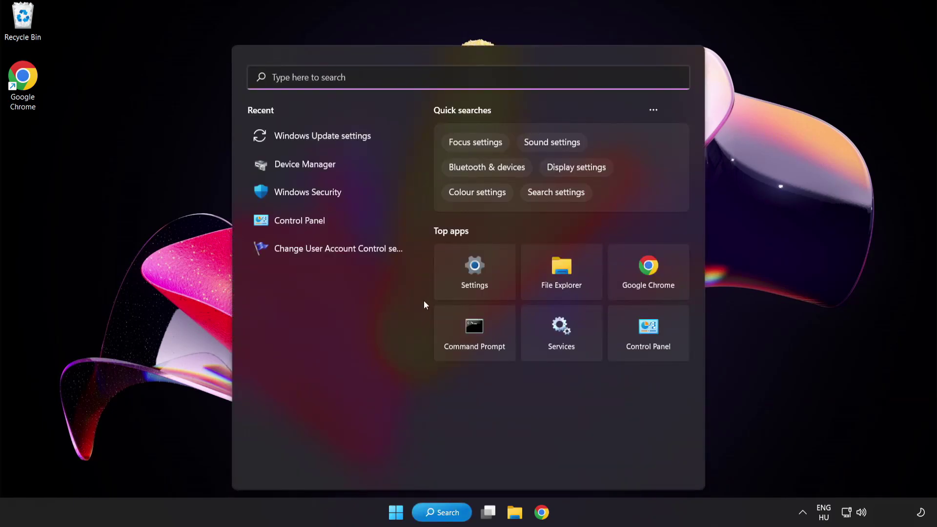
pyautogui.write('cmd')
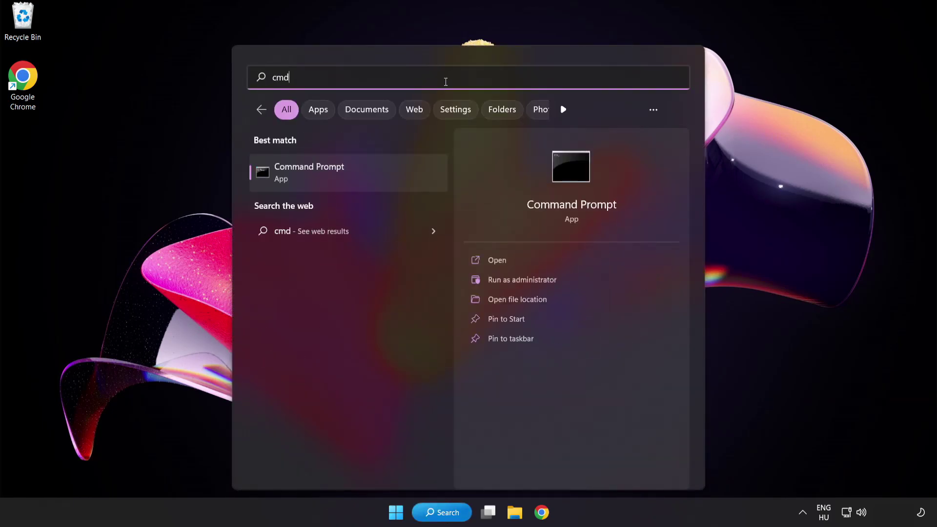
pyautogui.rightClick(351, 181)
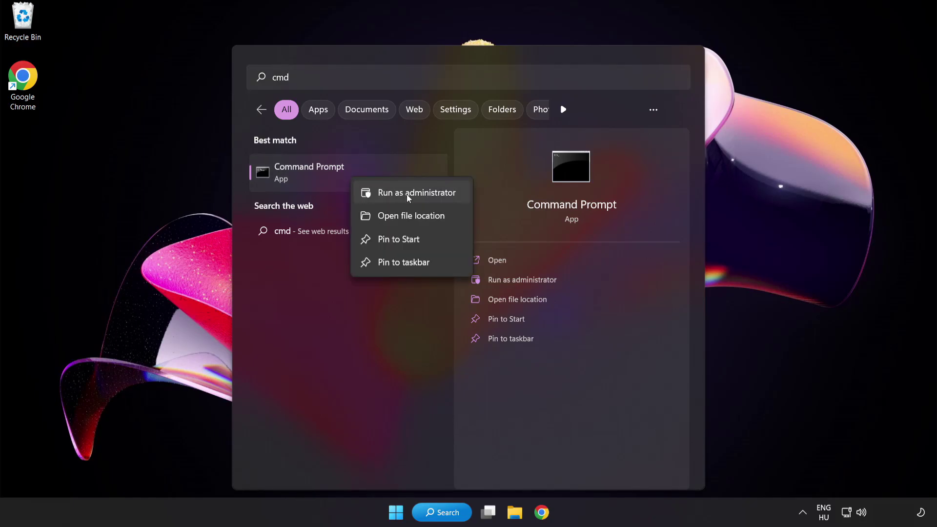
pyautogui.click(394, 195)
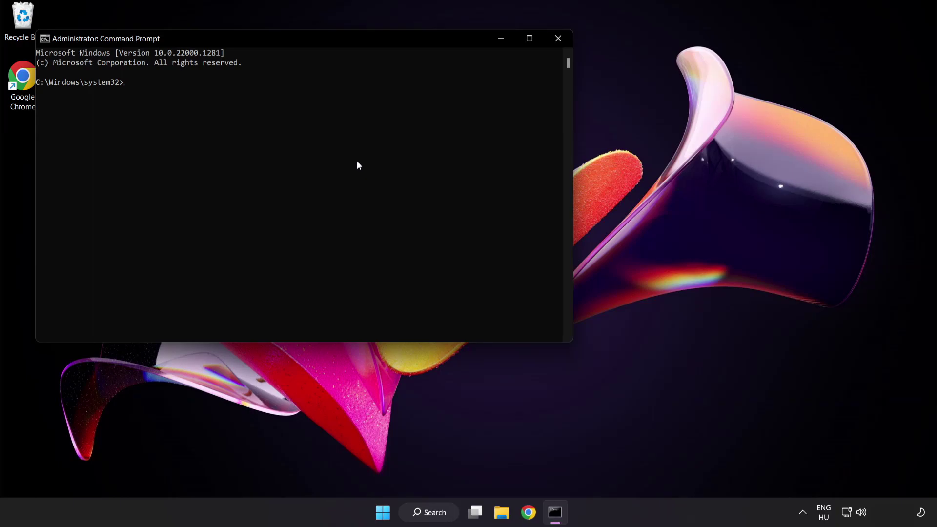
pyautogui.moveTo(266, 38); pyautogui.dragTo(408, 94)
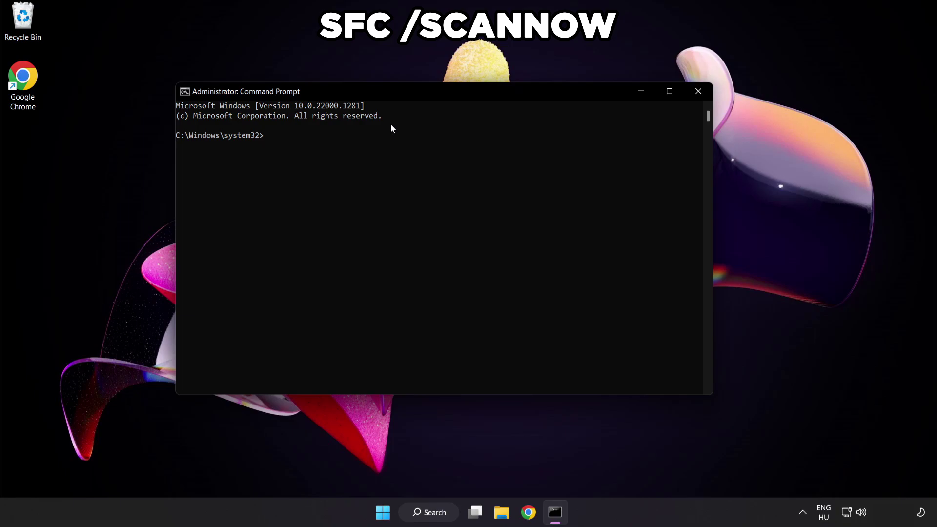
# Run sfc /scannow to 100% with no integrity violations, then close Command Prompt.
pyautogui.write('sfc /scannow')
pyautogui.press('Return')
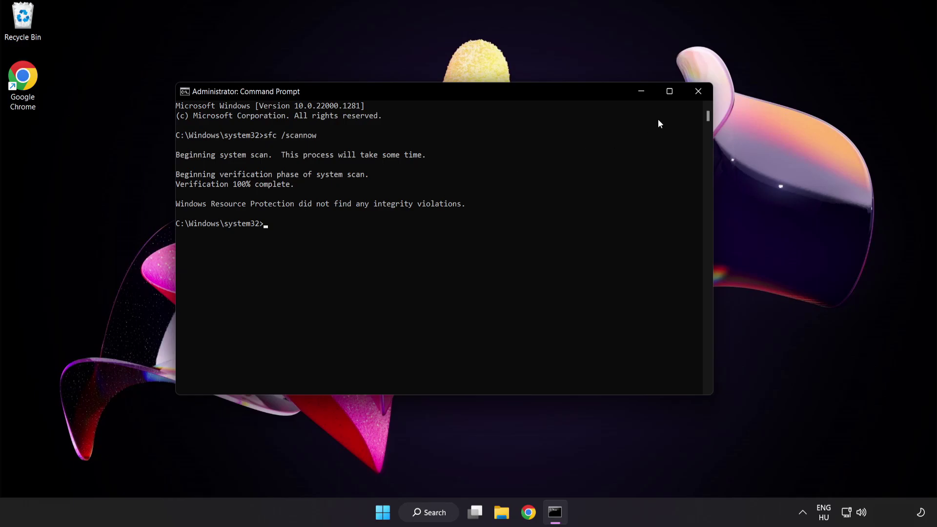
pyautogui.click(698, 92)
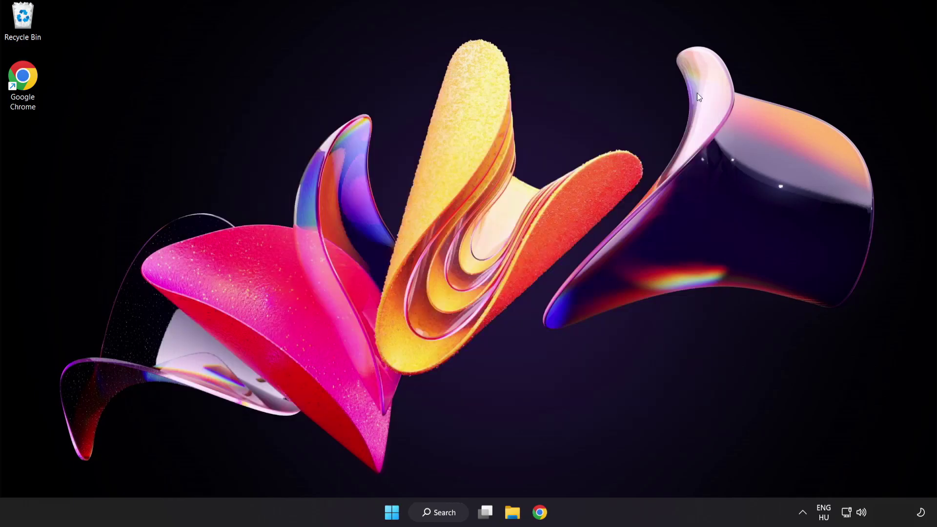
# Search for 'security' and launch the Windows Security app.
pyautogui.click(396, 513)
pyautogui.click(621, 471)
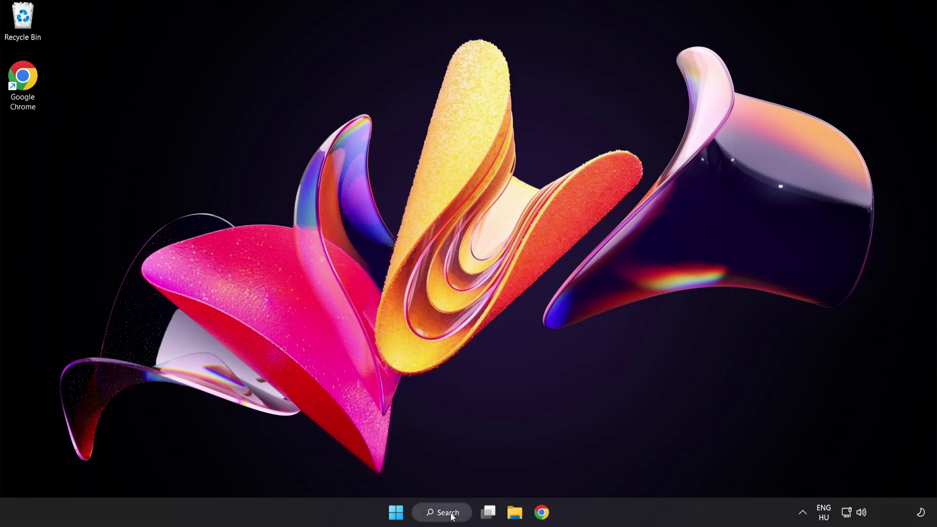
pyautogui.click(451, 517)
pyautogui.write('se')
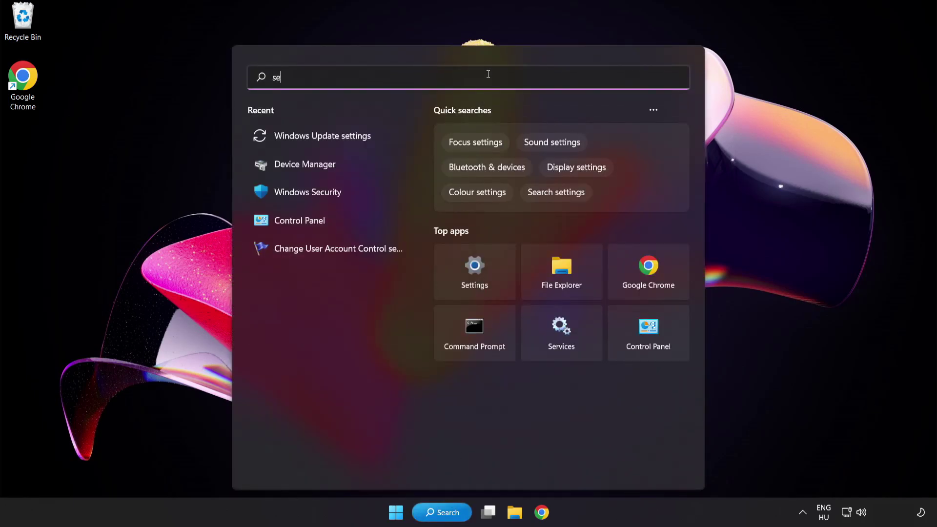
pyautogui.write('curity')
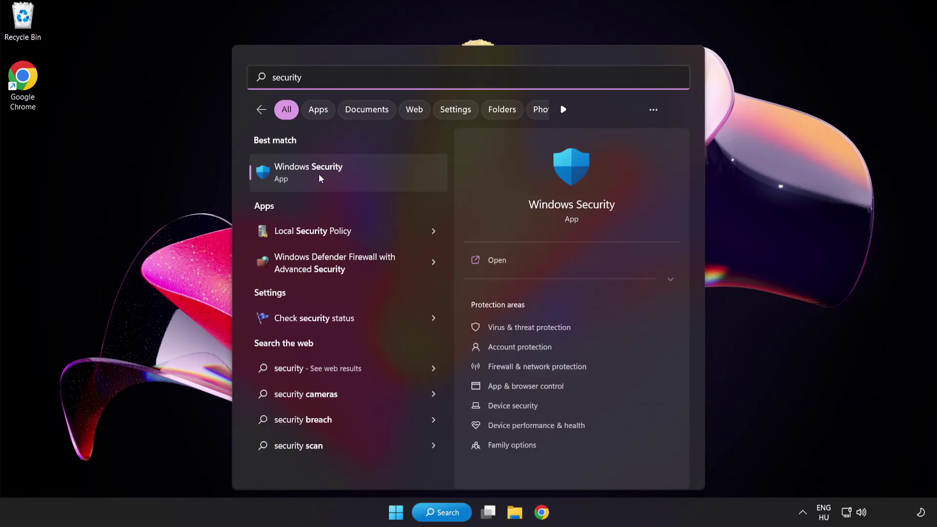
pyautogui.click(354, 172)
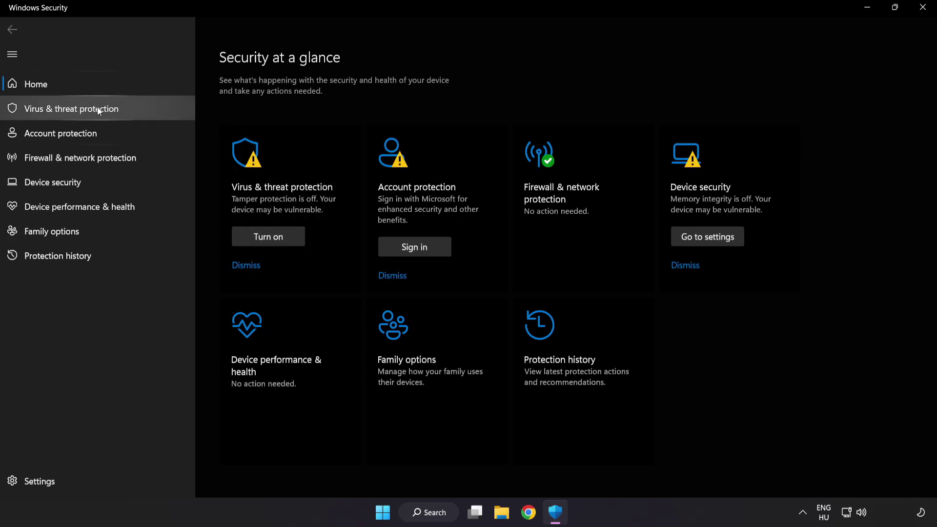
# Go to Virus & threat protection settings and open the Add or remove exclusions list.
pyautogui.click(144, 111)
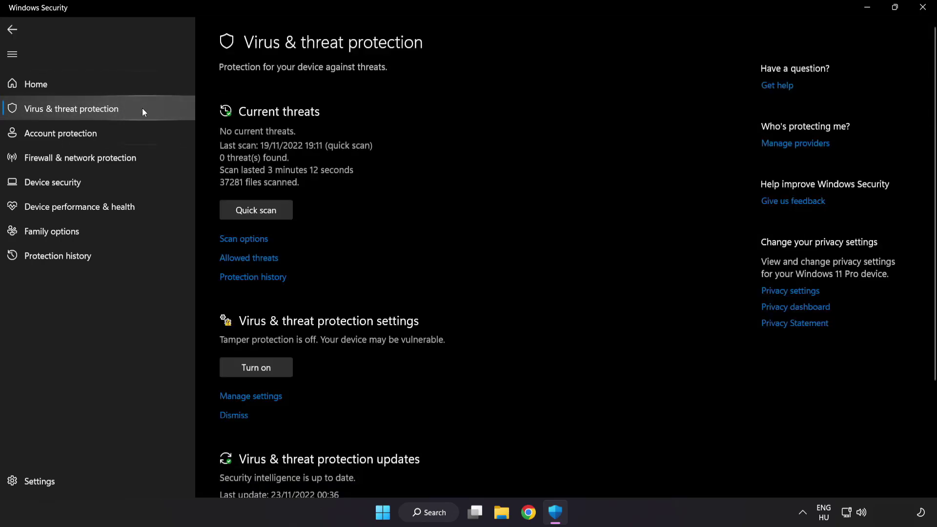
pyautogui.scroll(-3, 592, 141)
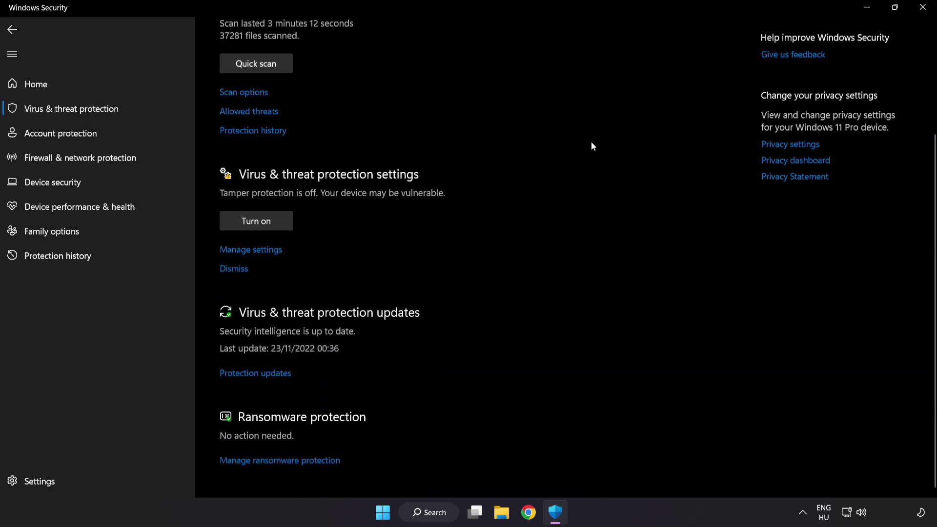
pyautogui.click(257, 250)
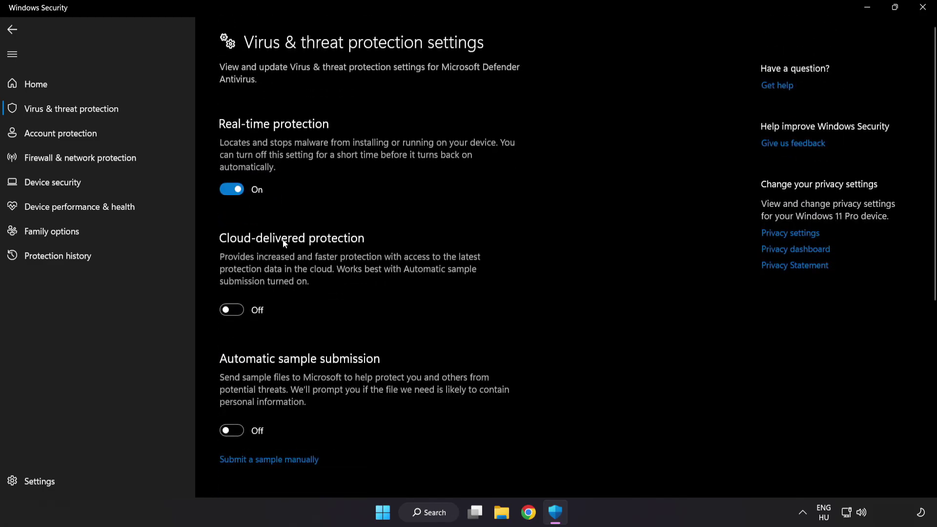
pyautogui.scroll(-6, 544, 254)
pyautogui.scroll(-1, 546, 259)
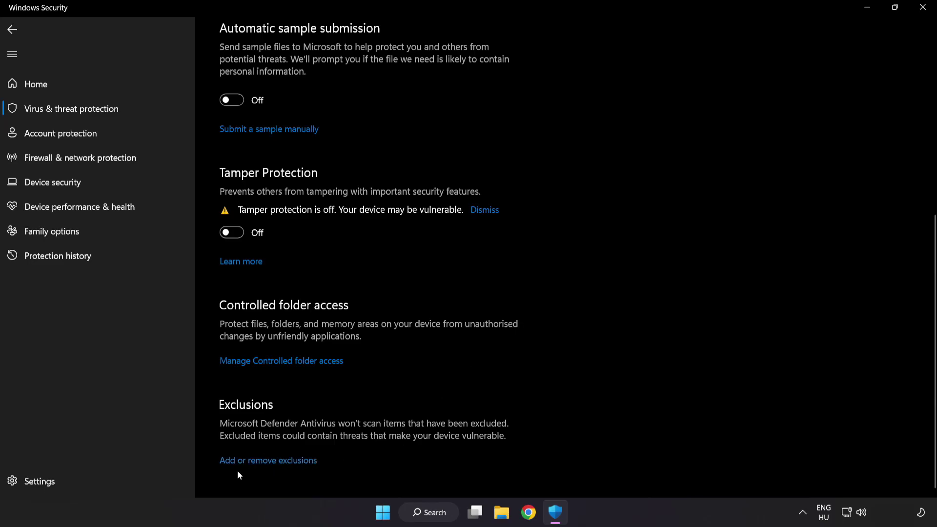
pyautogui.click(274, 462)
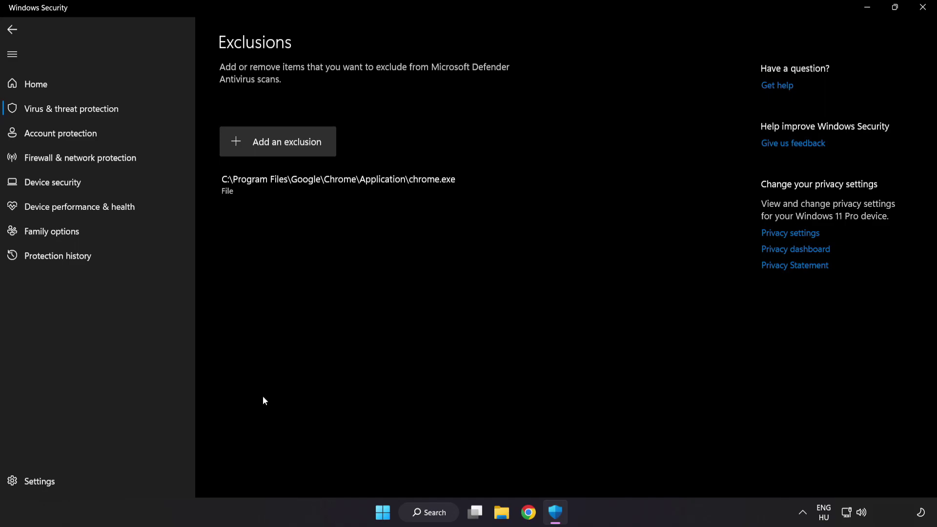
# Start a new File exclusion and browse to Local Disk (C:).
pyautogui.click(280, 152)
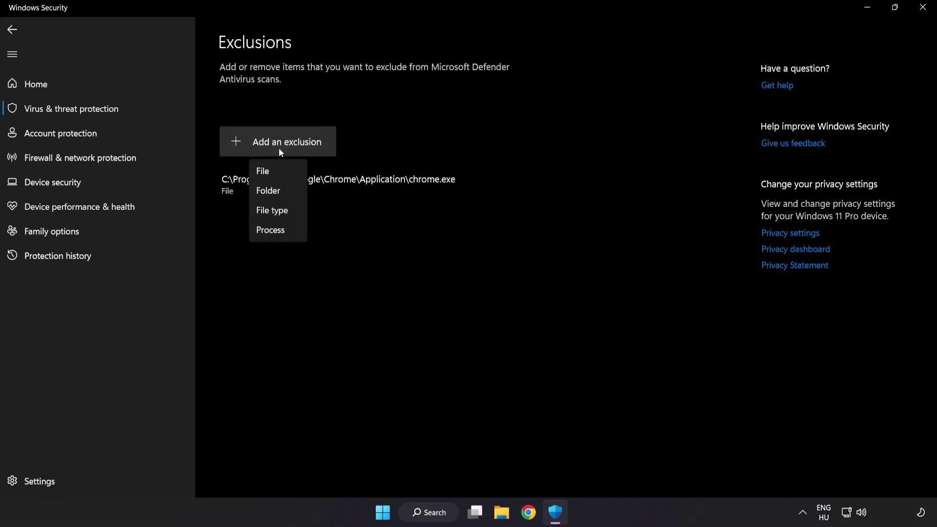
pyautogui.click(273, 174)
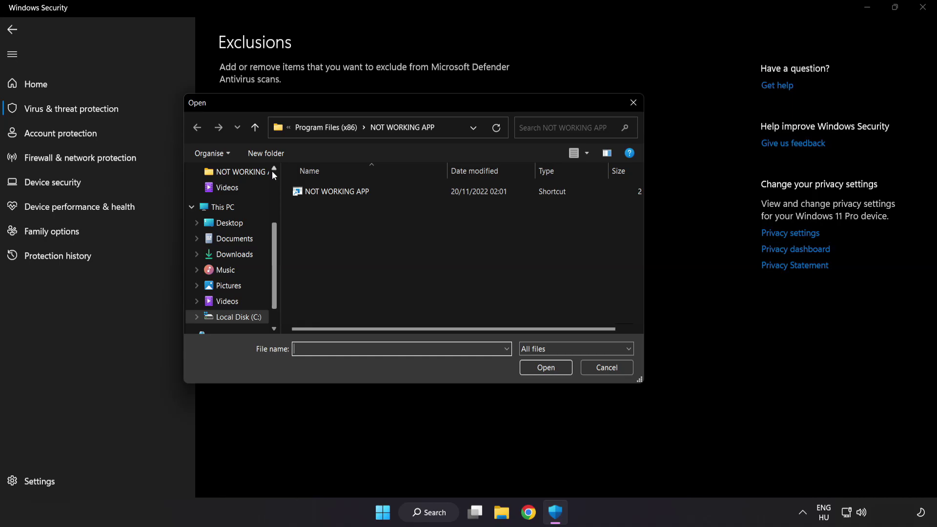
pyautogui.click(301, 130)
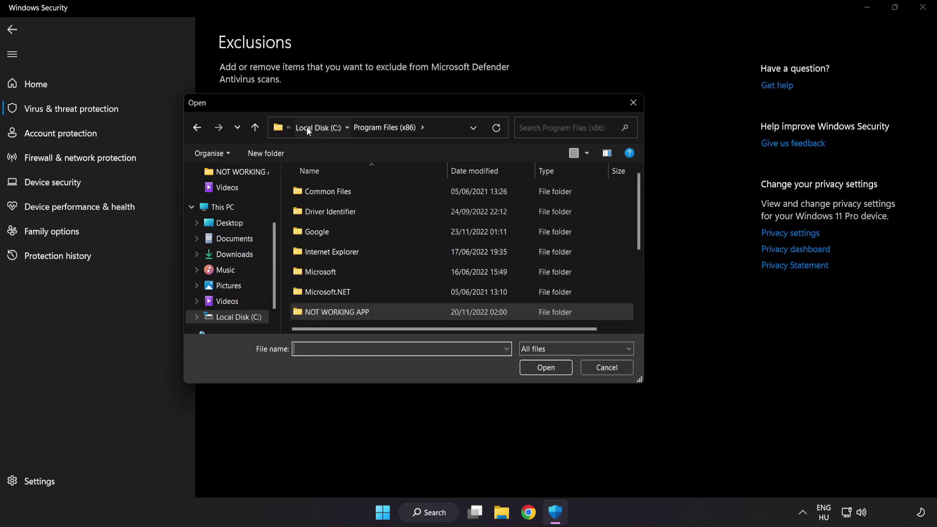
pyautogui.click(306, 127)
pyautogui.click(310, 128)
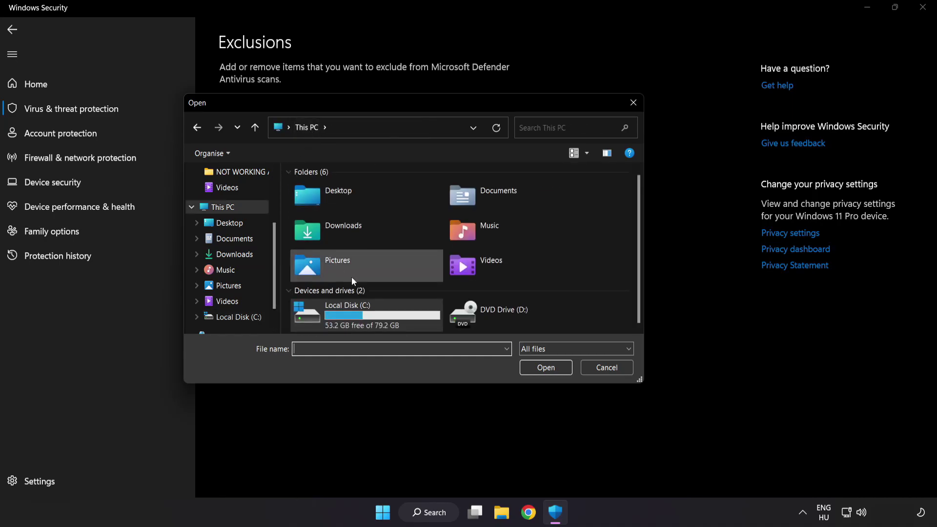
pyautogui.doubleClick(350, 320)
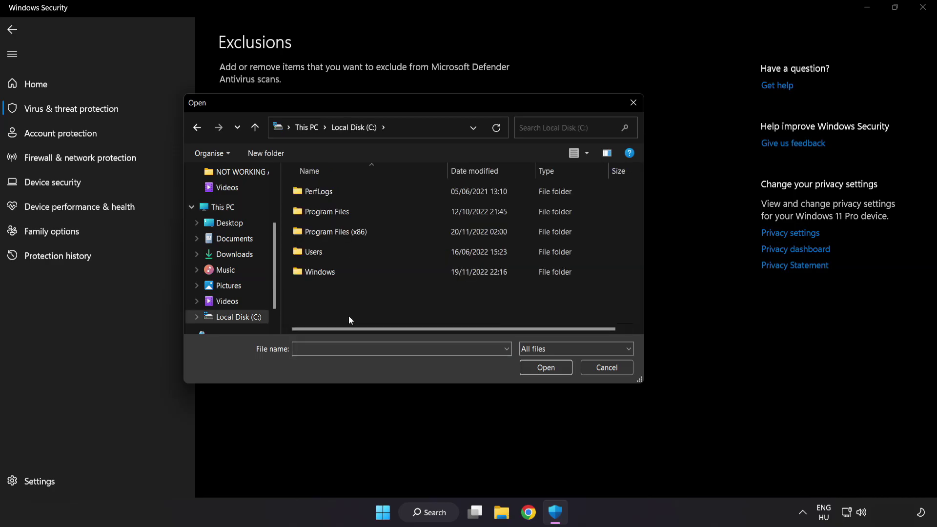
# Pick the shortcut in Program Files (x86)\NOT WORKING APP as the exclusion.
pyautogui.doubleClick(360, 227)
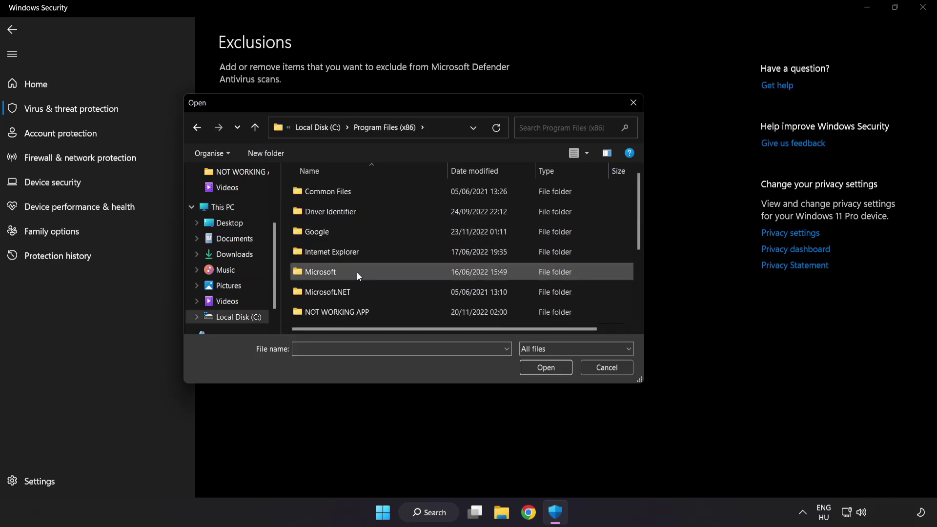
pyautogui.scroll(-1, 345, 321)
pyautogui.click(355, 256)
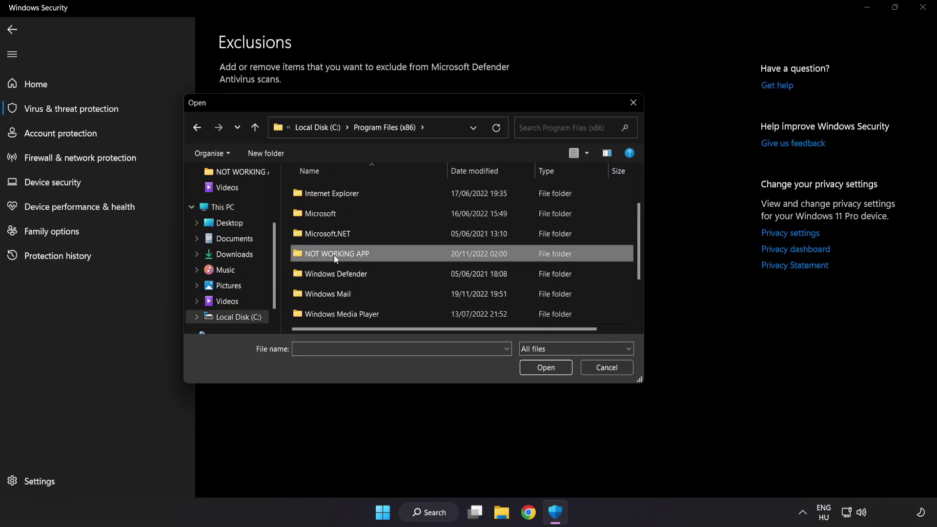
pyautogui.doubleClick(372, 253)
pyautogui.click(366, 195)
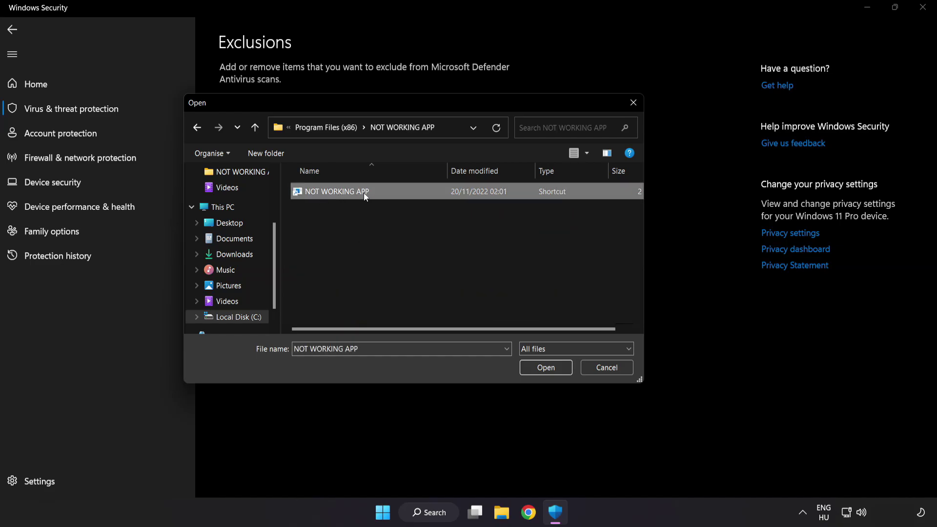
pyautogui.click(547, 370)
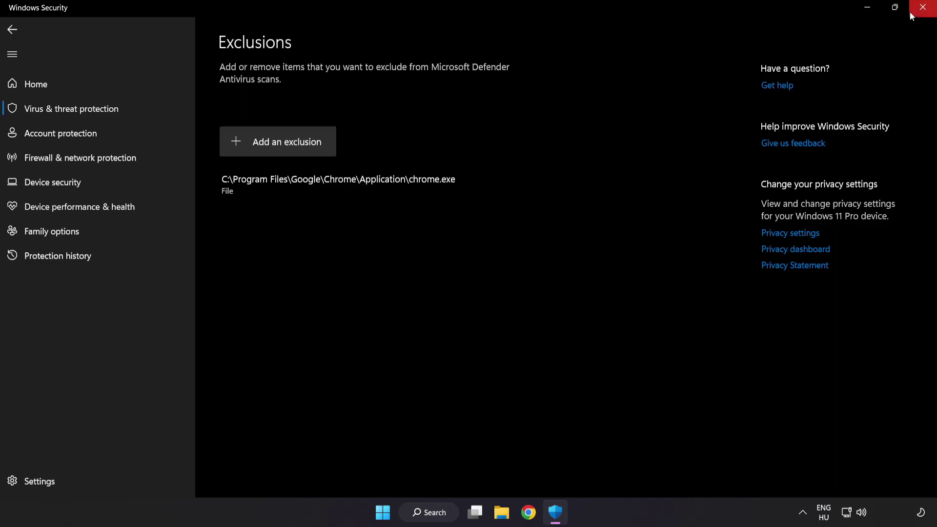
# Close Windows Security and bring up the Start menu's Sleep, Shut down and Restart options.
pyautogui.click(922, 8)
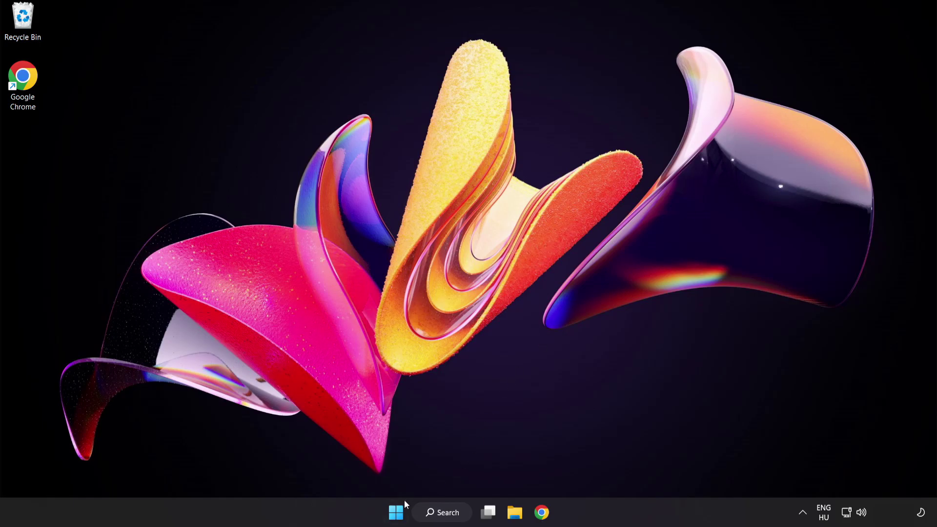
pyautogui.click(396, 512)
pyautogui.click(621, 470)
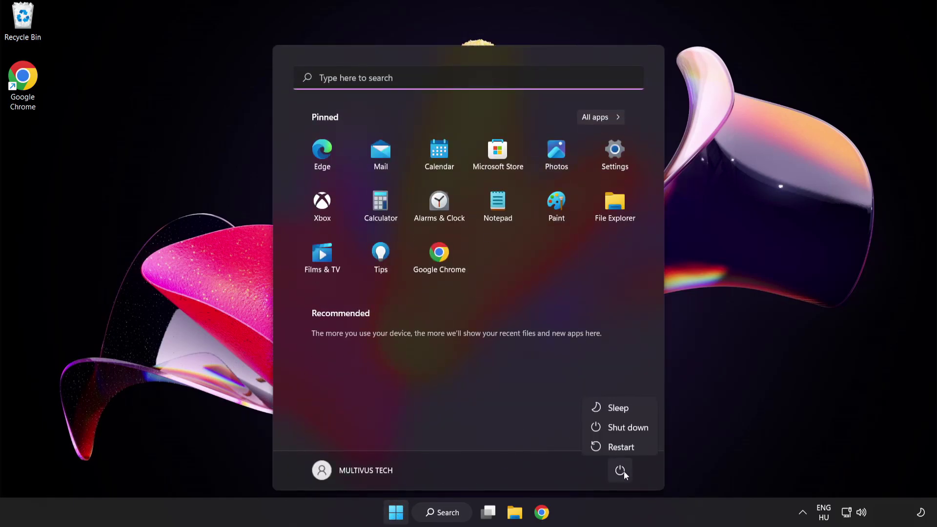